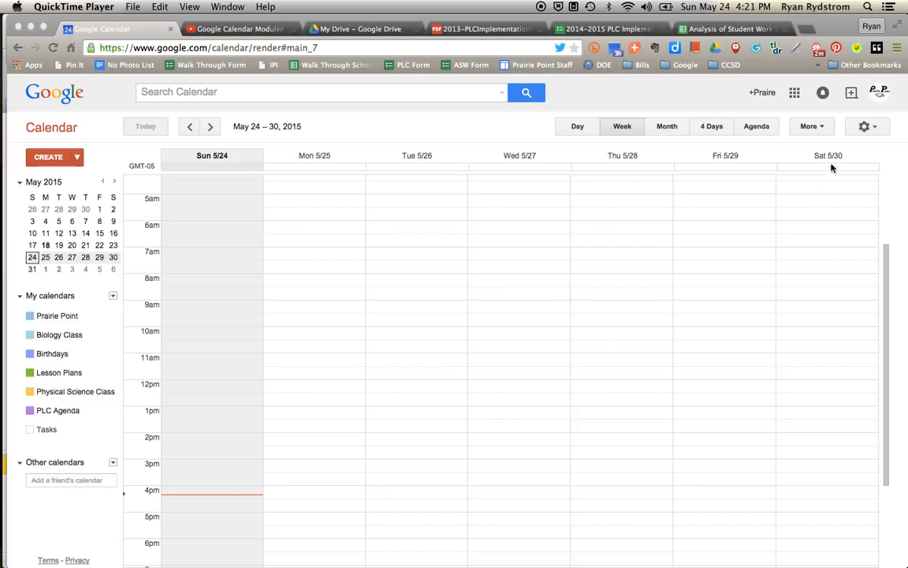
Open the gear settings menu from the May 24–30, 2015 week view.
left_click(865, 127)
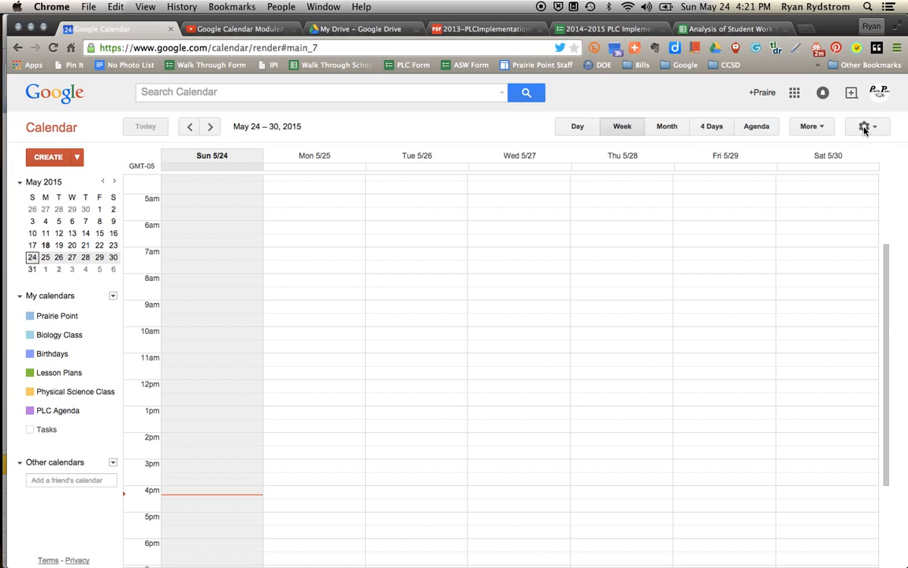
left_click(865, 127)
In Calendar Labs, keep Event attachments enabled and save the Labs settings.
left_click(801, 267)
scroll(570, 305, "down", 5)
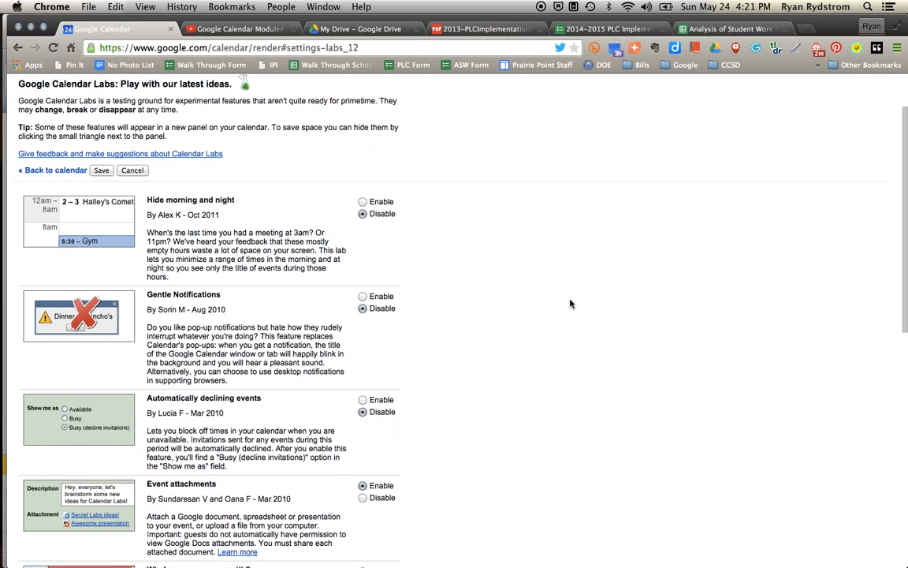
scroll(570, 304, "down", 8)
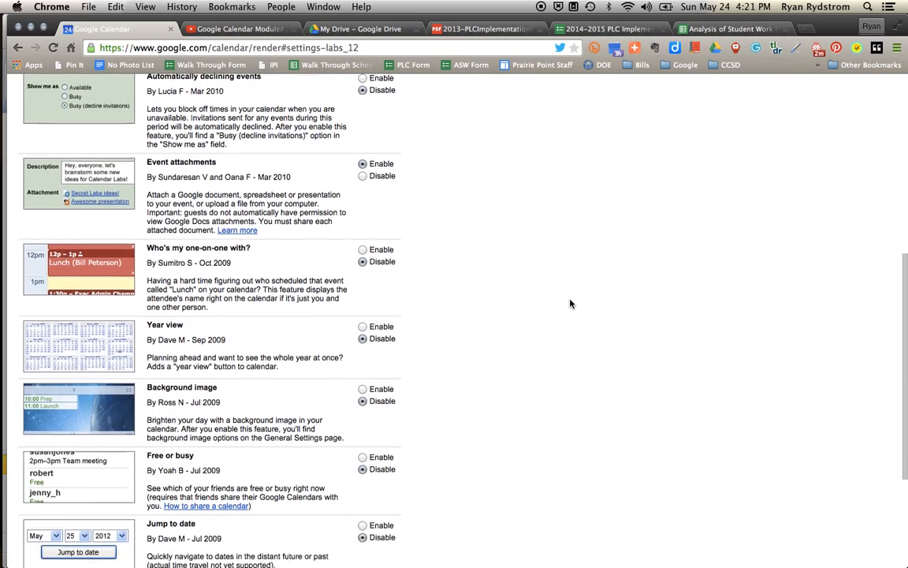
scroll(570, 305, "up", 3)
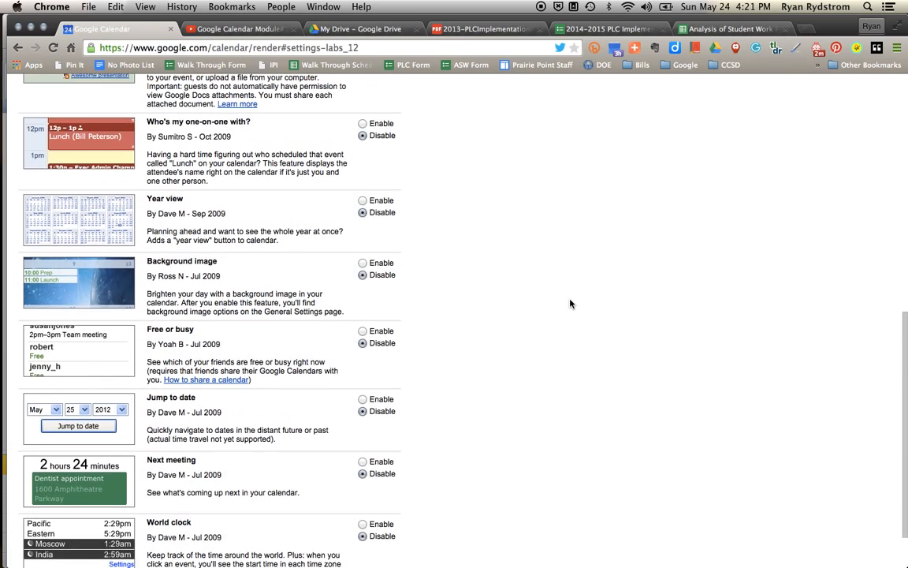
scroll(570, 304, "up", 1)
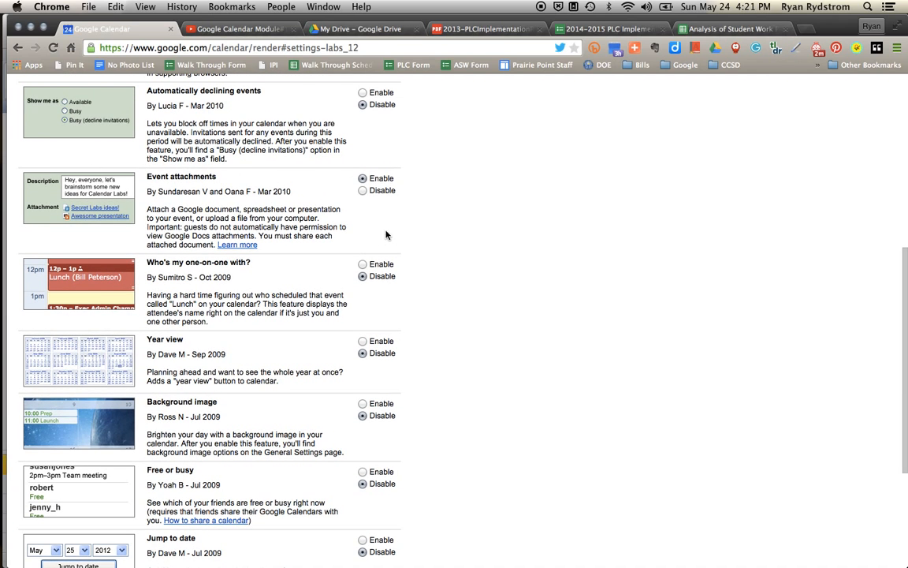
scroll(339, 197, "down", 5)
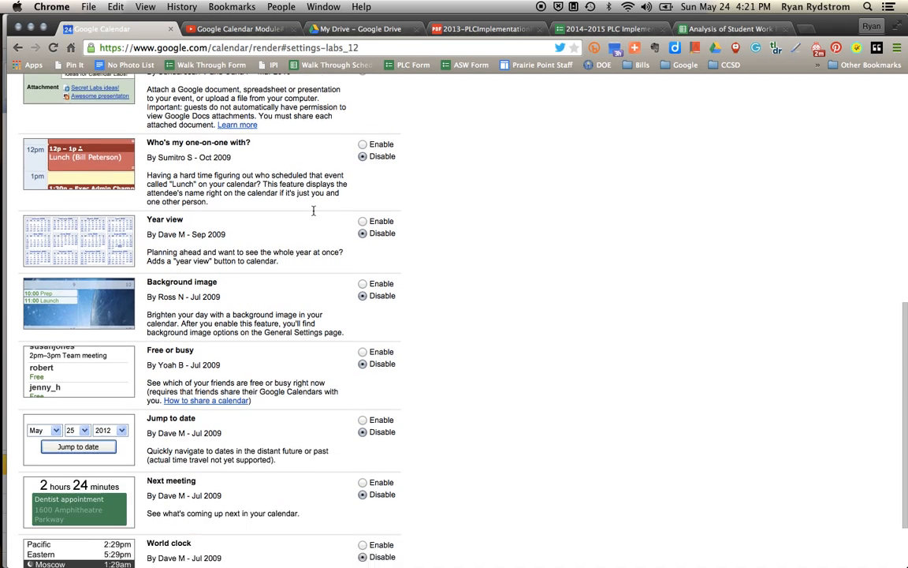
left_click(104, 536)
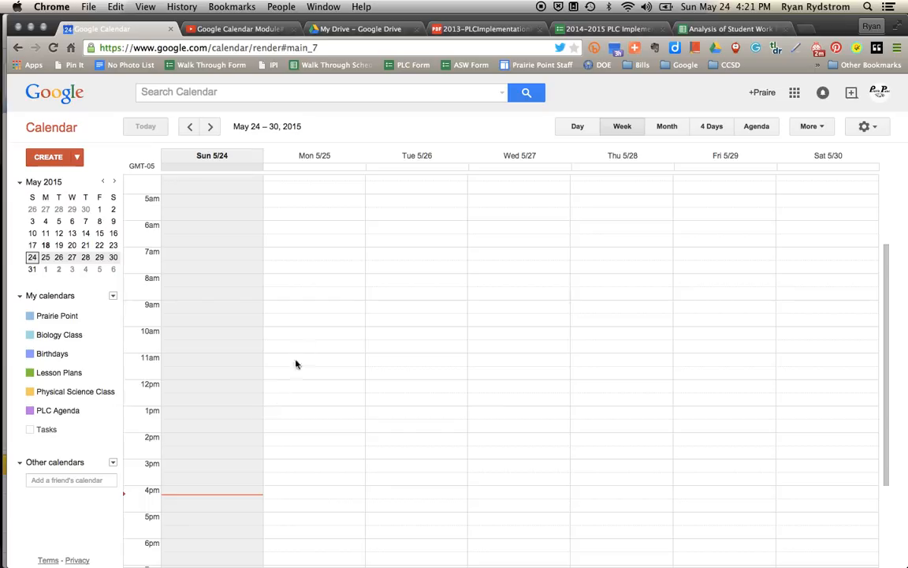
Create an all-day 'Unit 5: Day 2' event on Monday May 25 in Biology Class and open its details.
left_click(307, 170)
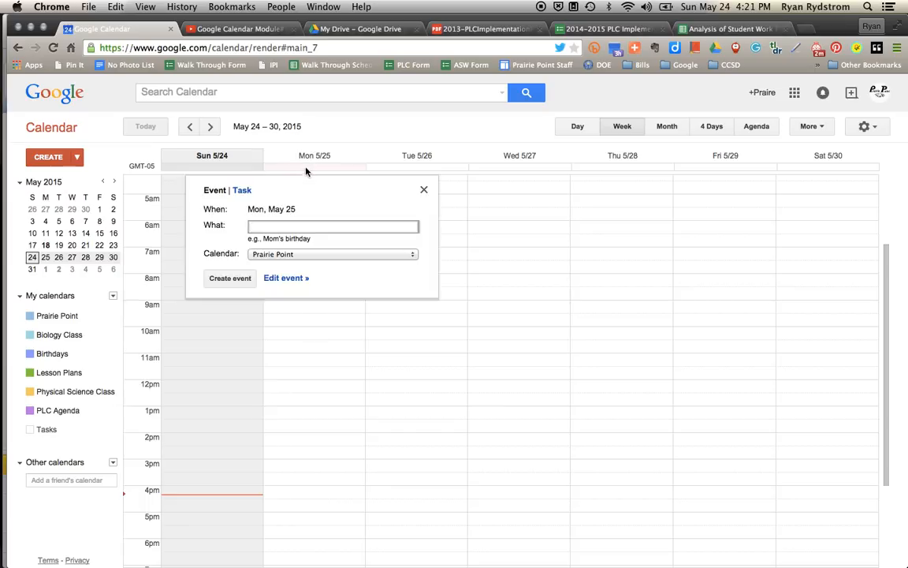
type("Unit 5: Day")
left_click(281, 256)
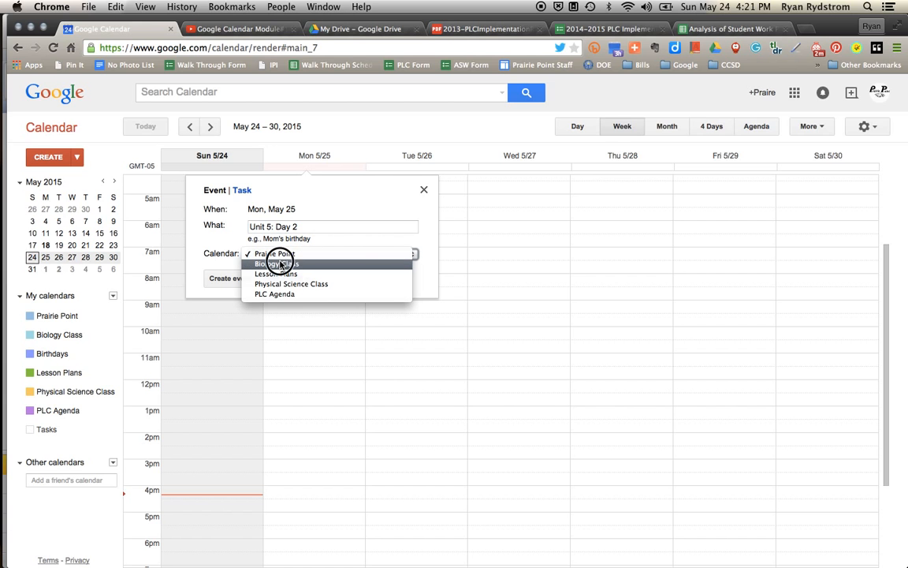
left_click(278, 263)
left_click(245, 279)
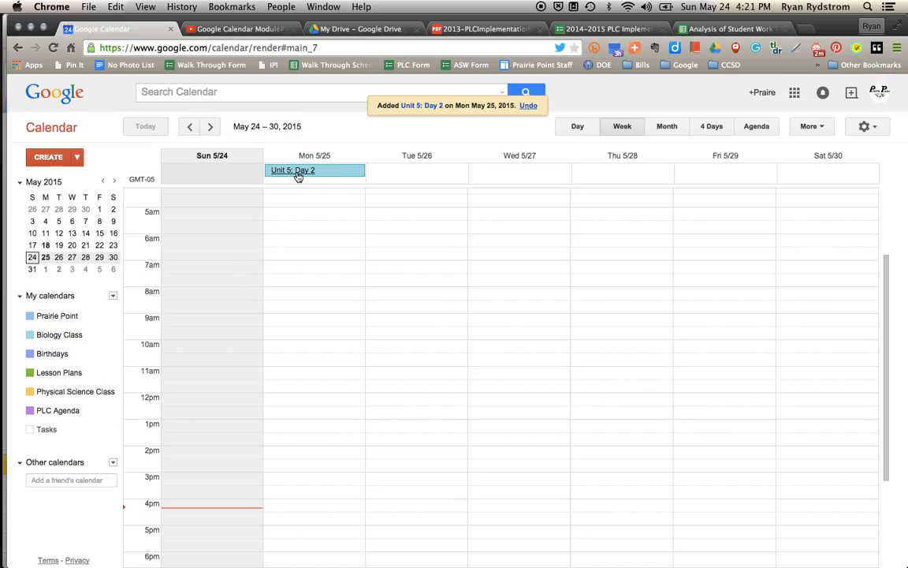
left_click(298, 174)
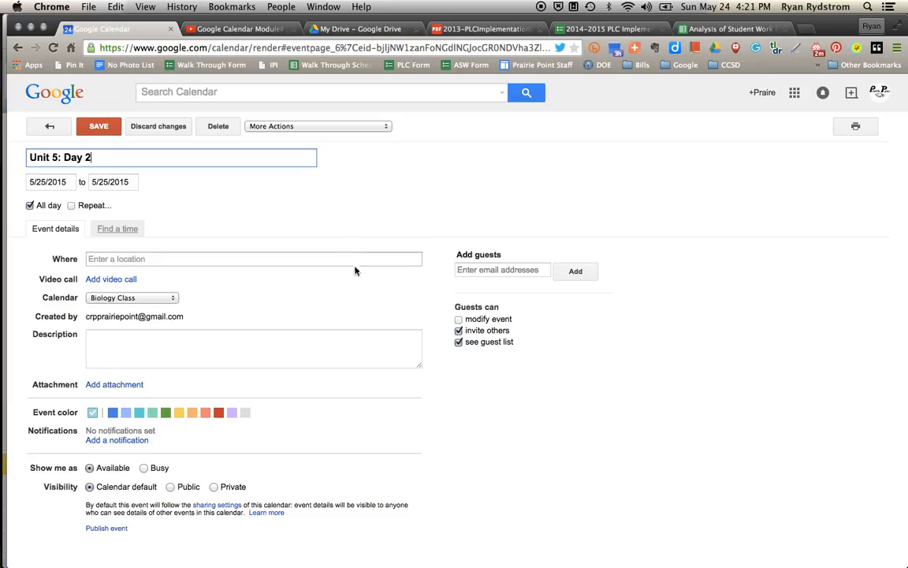
Attach Drive files 'Word Map (Bell Work)' and 'Cause and Effect Chain Guided Notes' to the event.
left_click(285, 338)
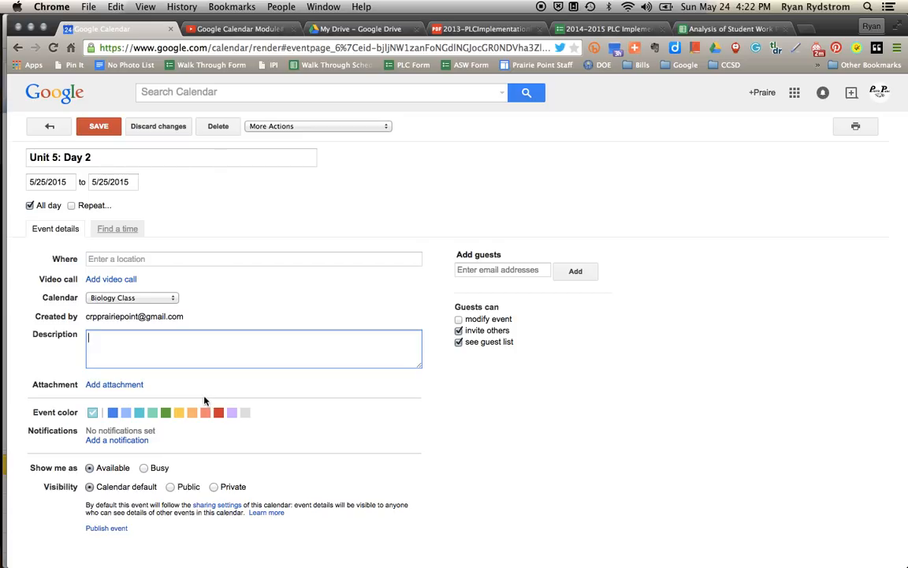
left_click(135, 385)
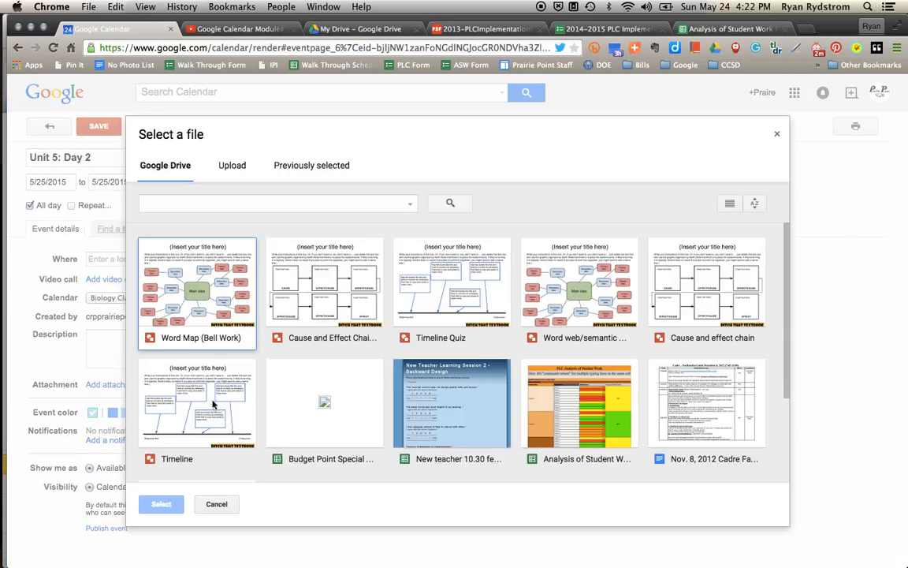
left_click(189, 341)
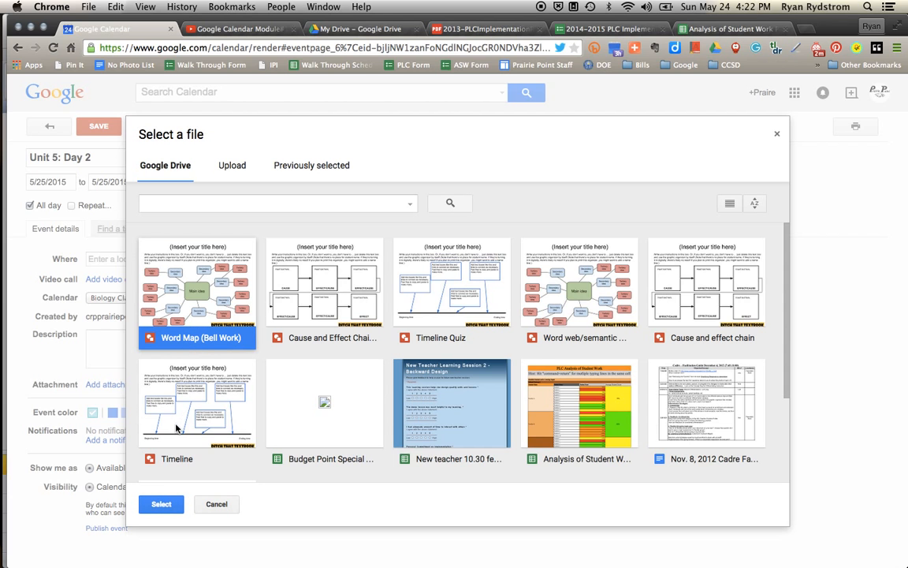
left_click(162, 503)
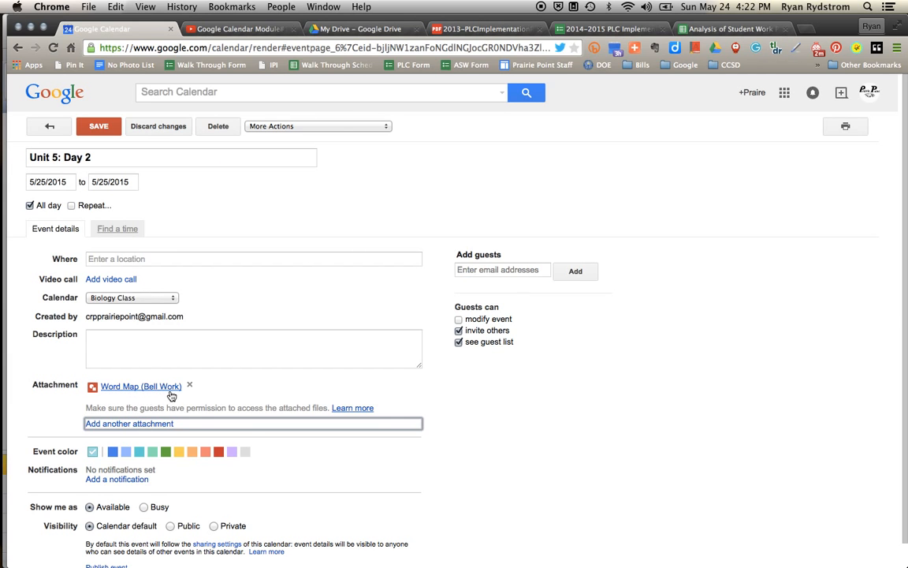
left_click(118, 425)
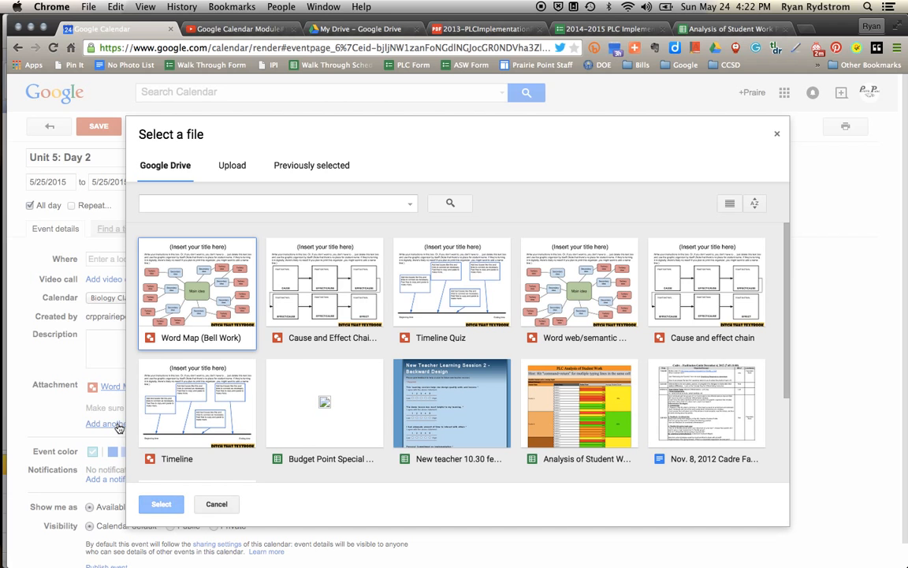
left_click(331, 339)
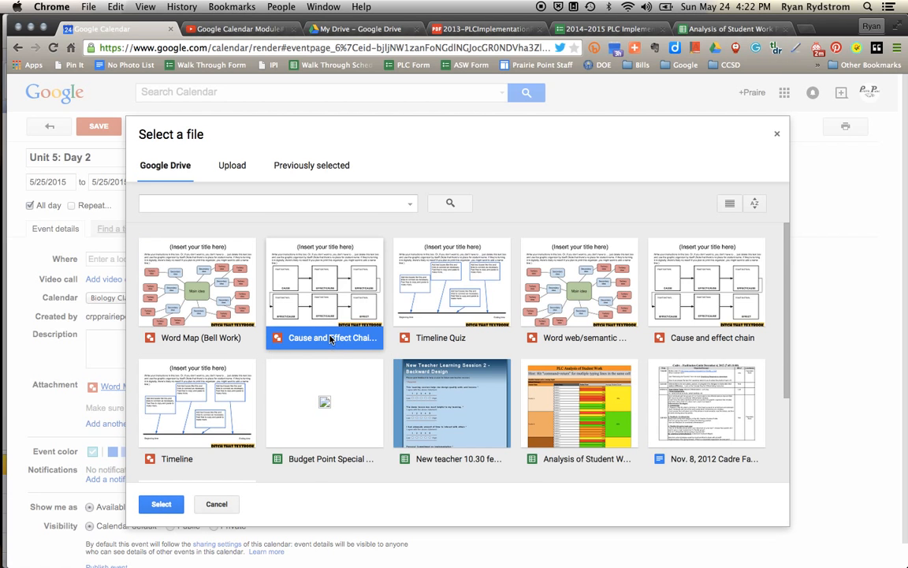
left_click(161, 503)
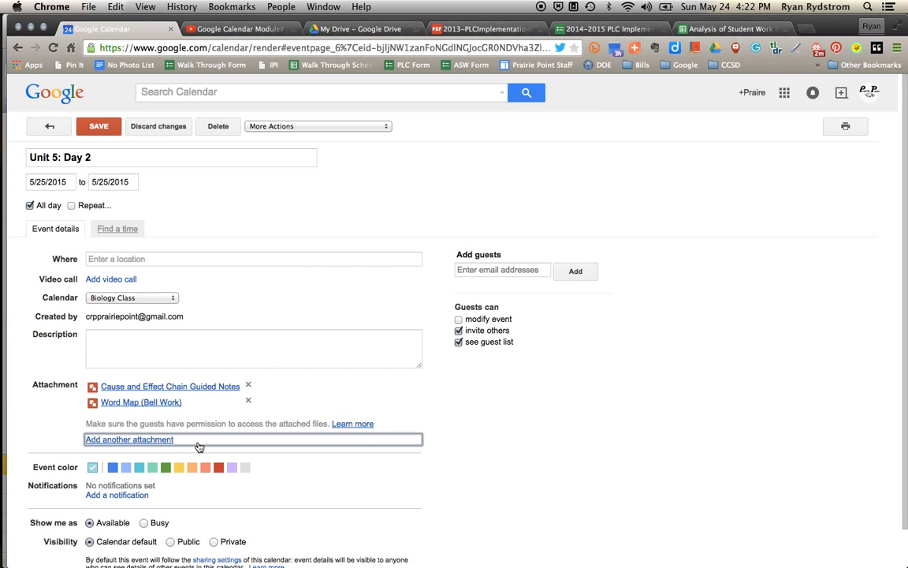
scroll(432, 450, "down", 1)
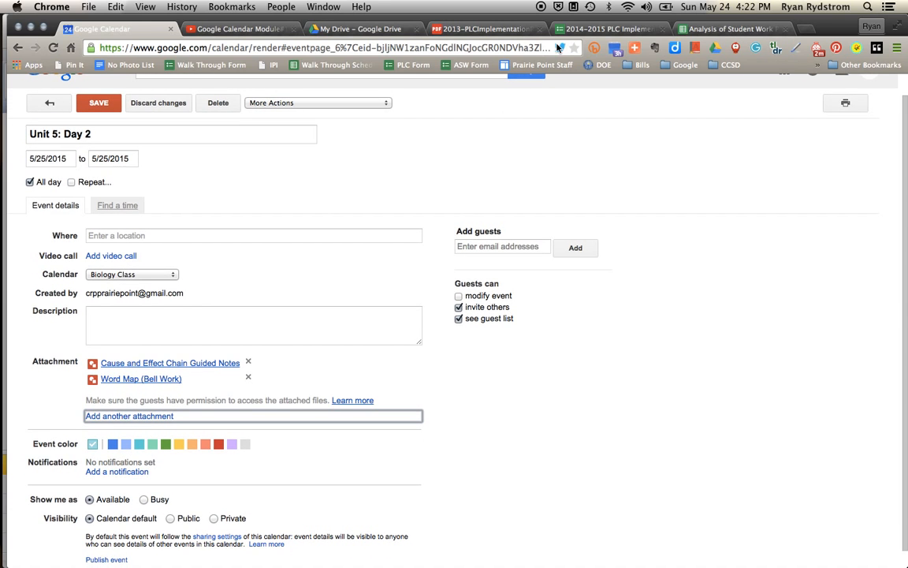
left_click(239, 29)
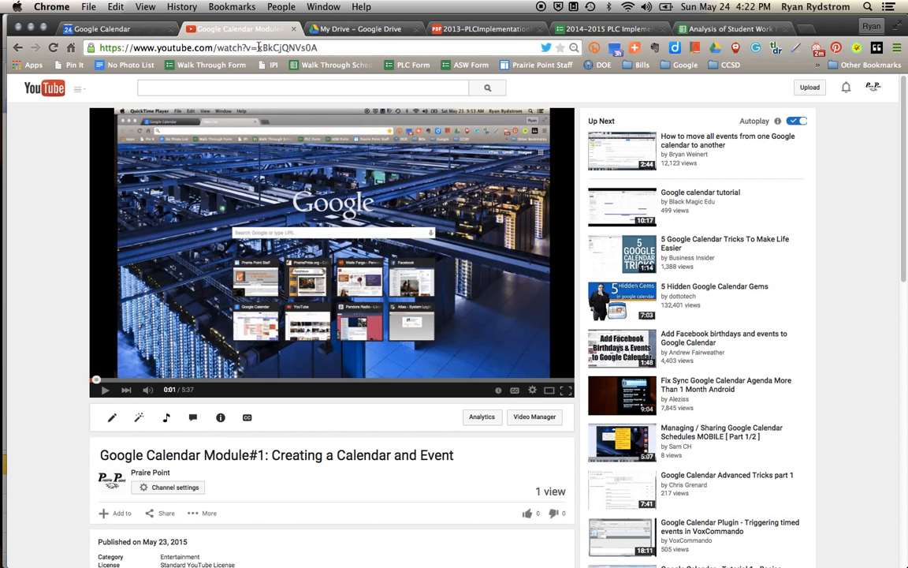
left_click(258, 48)
key("super+c")
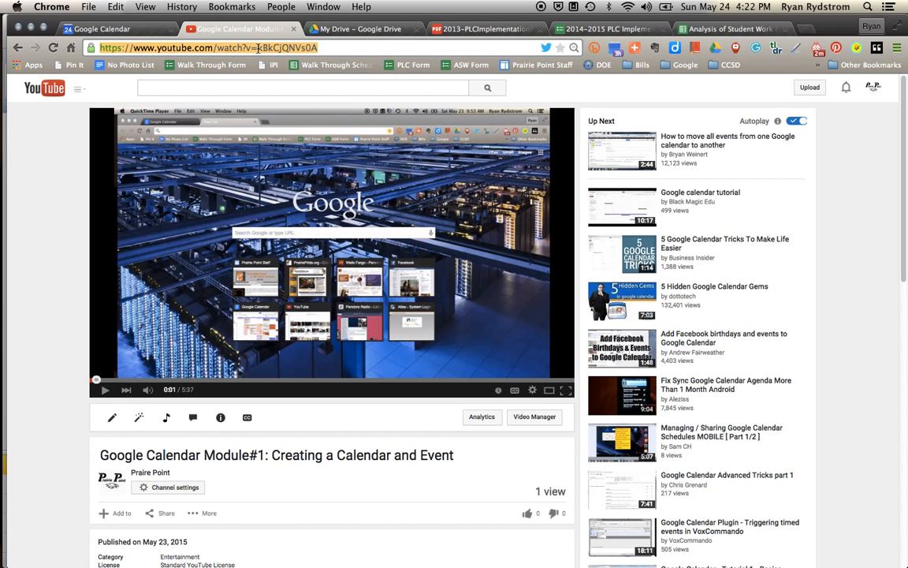
left_click(142, 24)
left_click(123, 322)
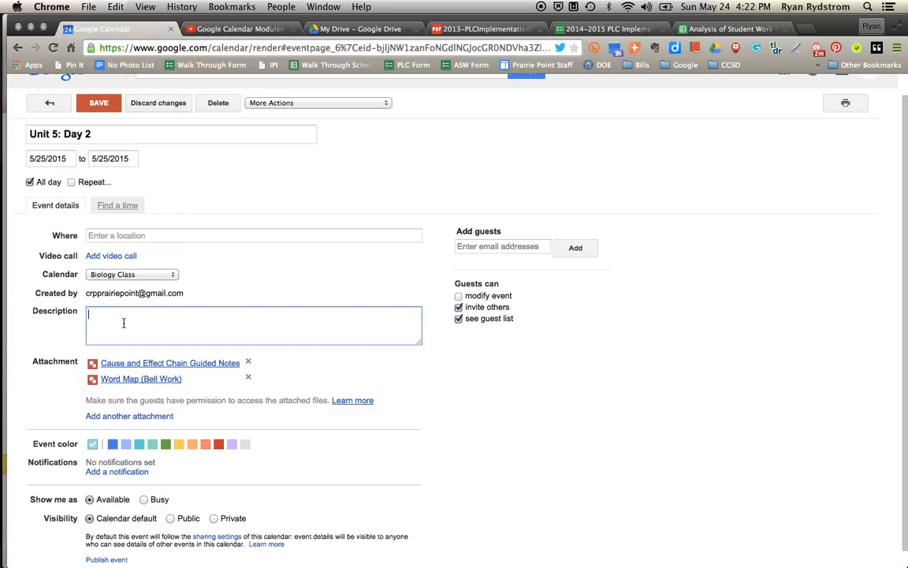
key("super+v")
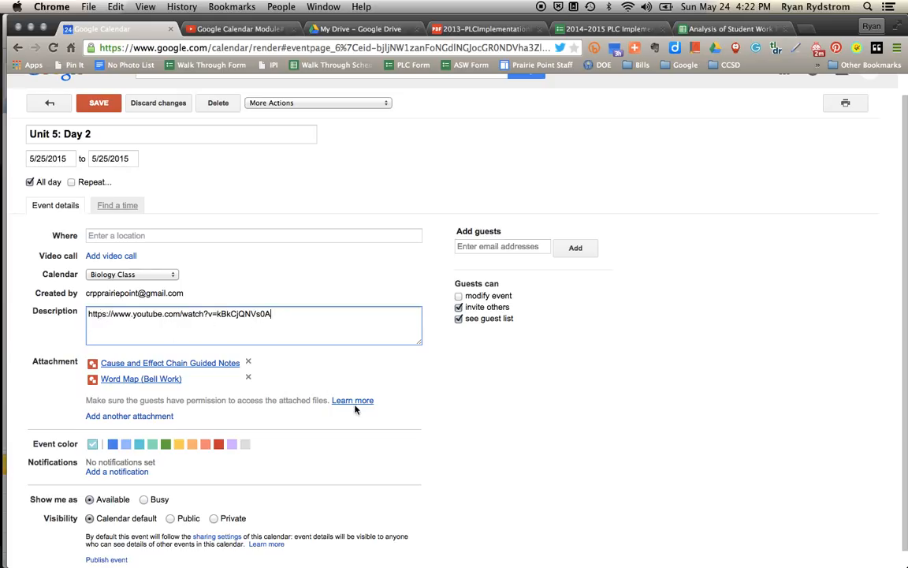
scroll(420, 432, "up", 2)
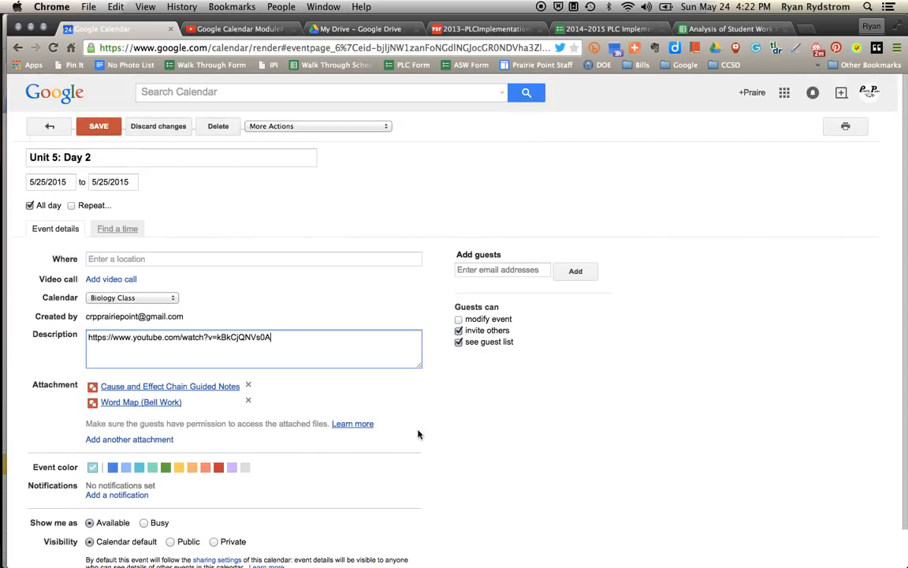
left_click(96, 126)
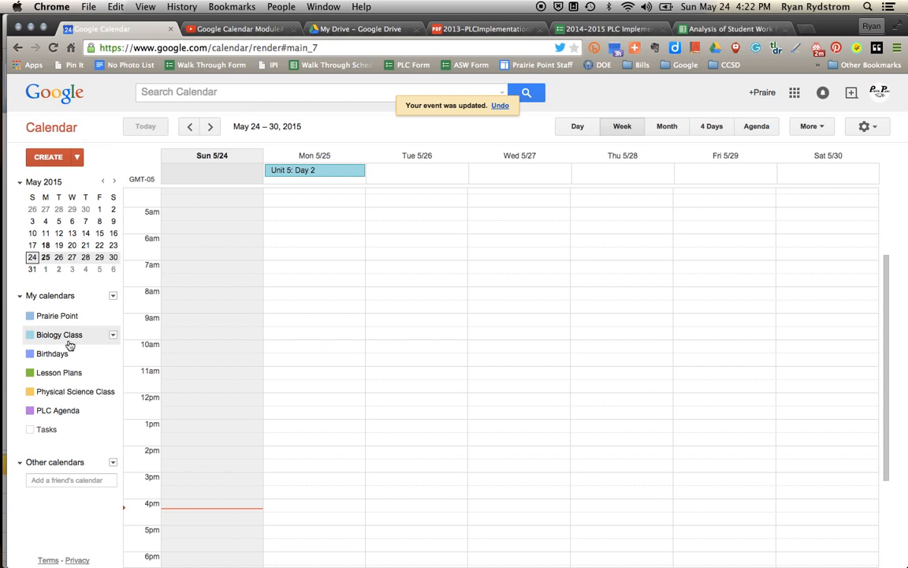
From Biology Class calendar settings, open its HTML calendar address embed page in a new tab.
left_click(113, 336)
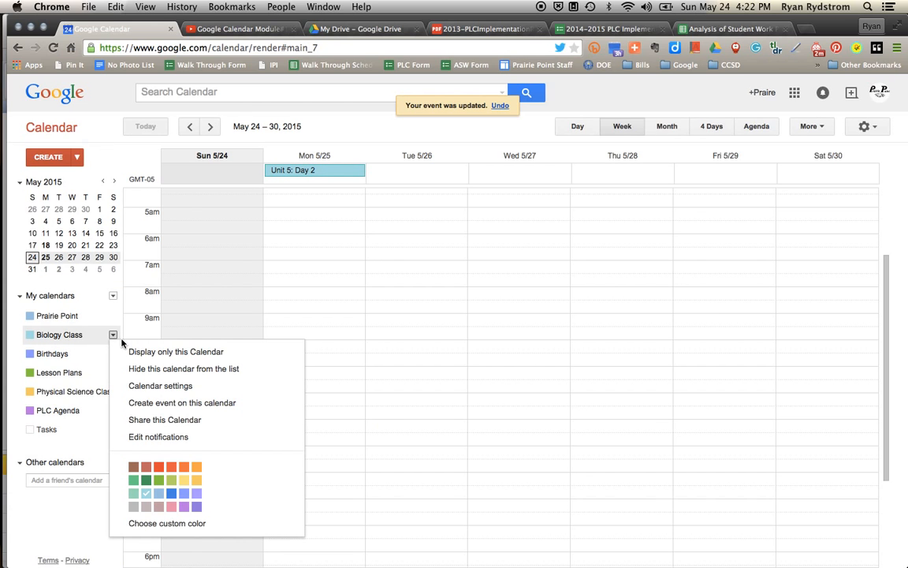
left_click(138, 386)
scroll(321, 423, "down", 1)
left_click(300, 442)
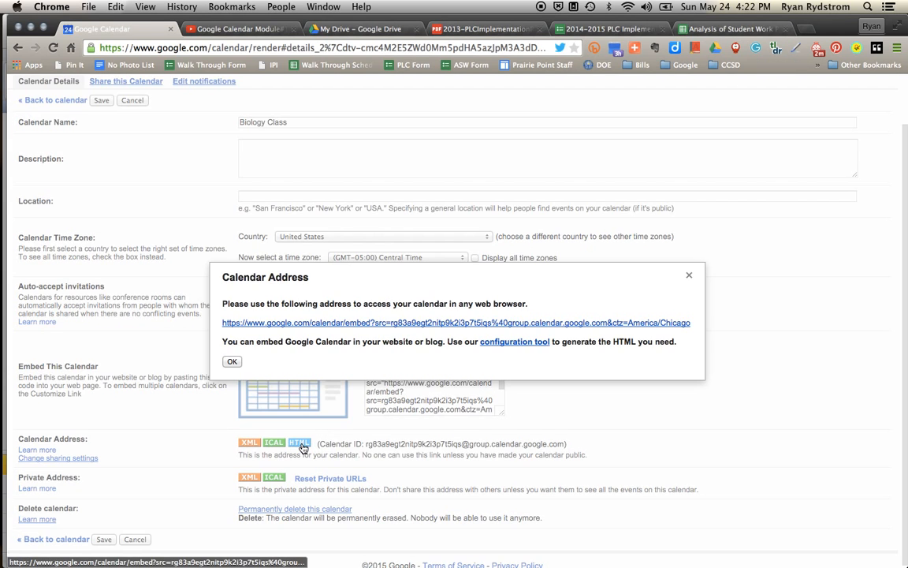
left_click(344, 324)
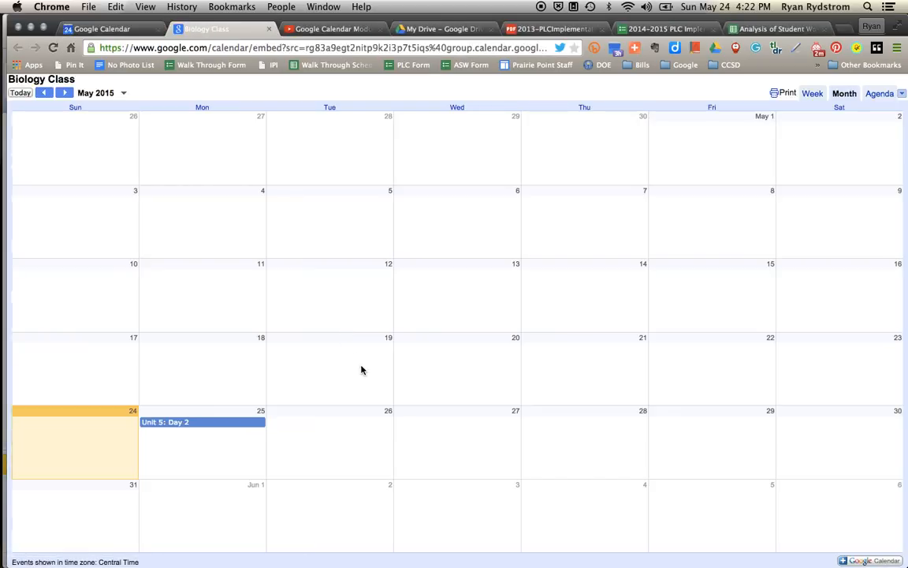
Open Unit 5: Day 2's details in a new tab and view the Cause and Effect Chain attachment.
left_click(180, 425)
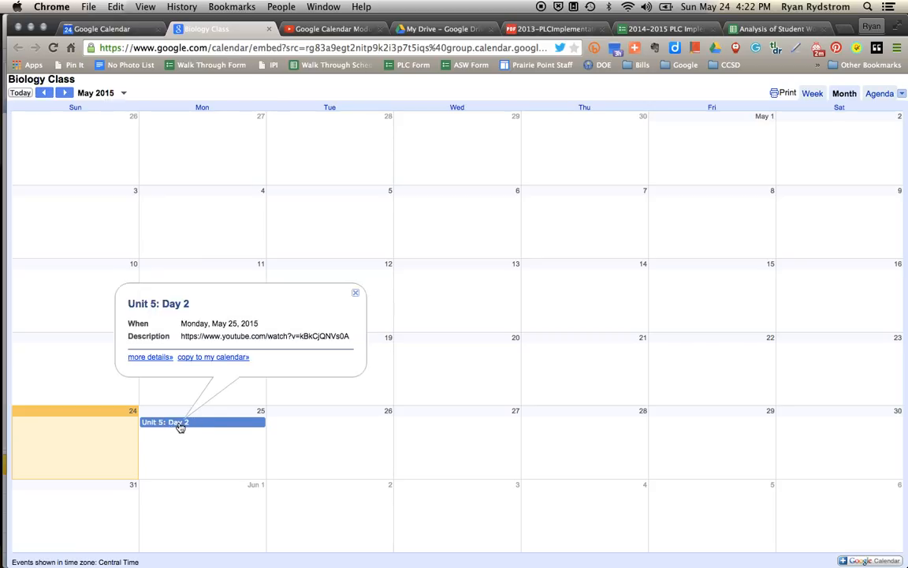
left_click(150, 357)
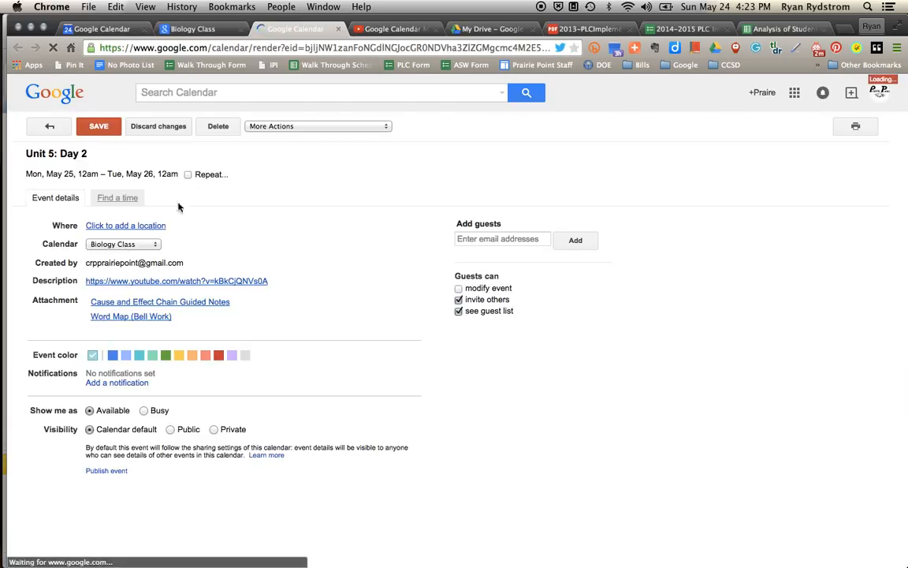
left_click(124, 309)
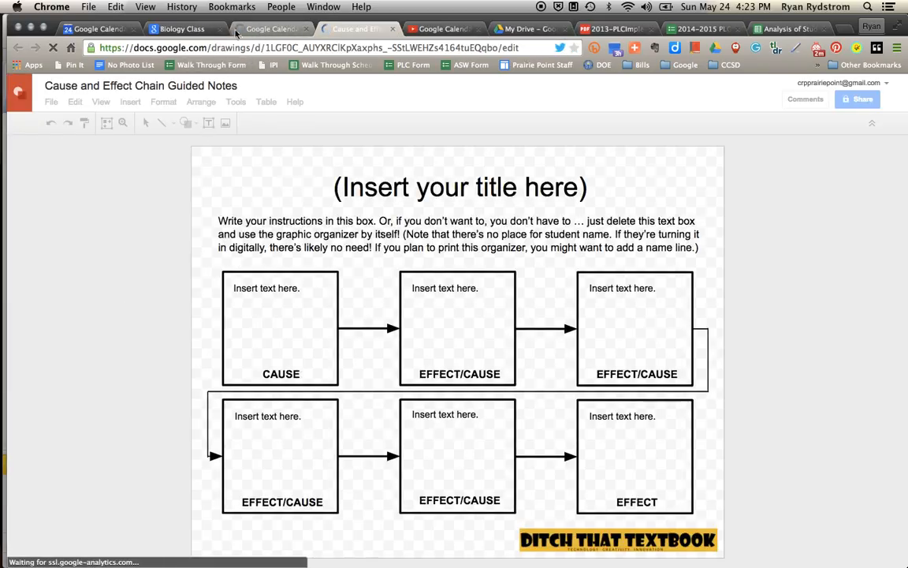
Return to the calendar settings, dismiss the Calendar Address popup, and save the settings.
left_click(260, 30)
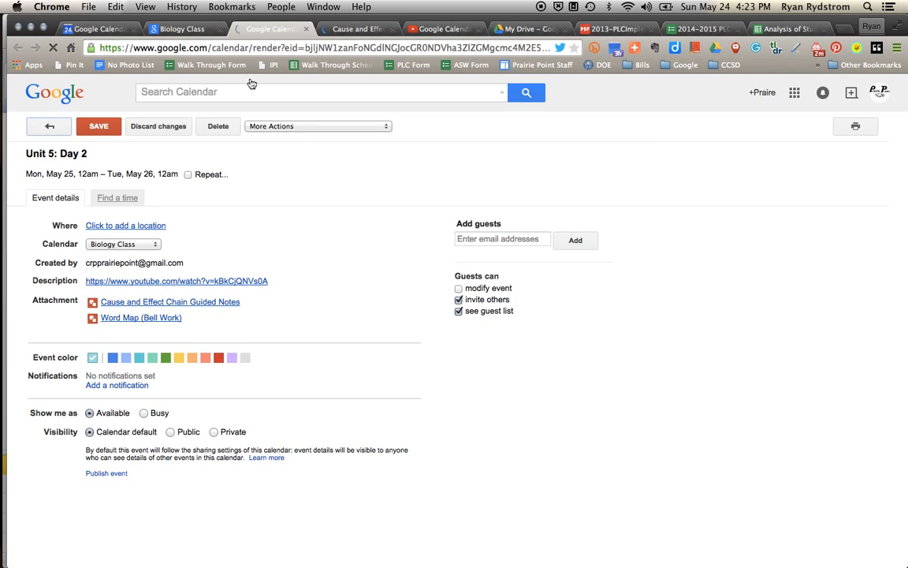
left_click(105, 30)
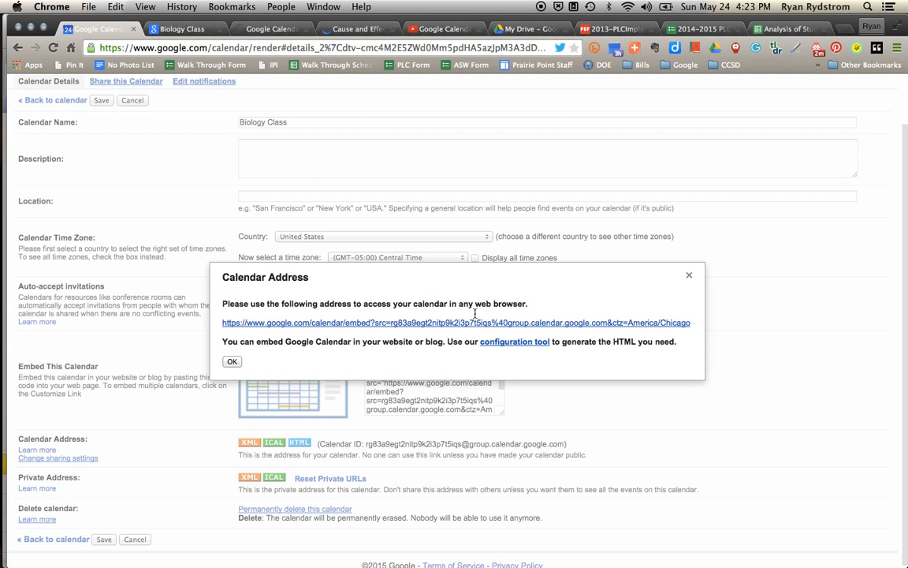
left_click(233, 361)
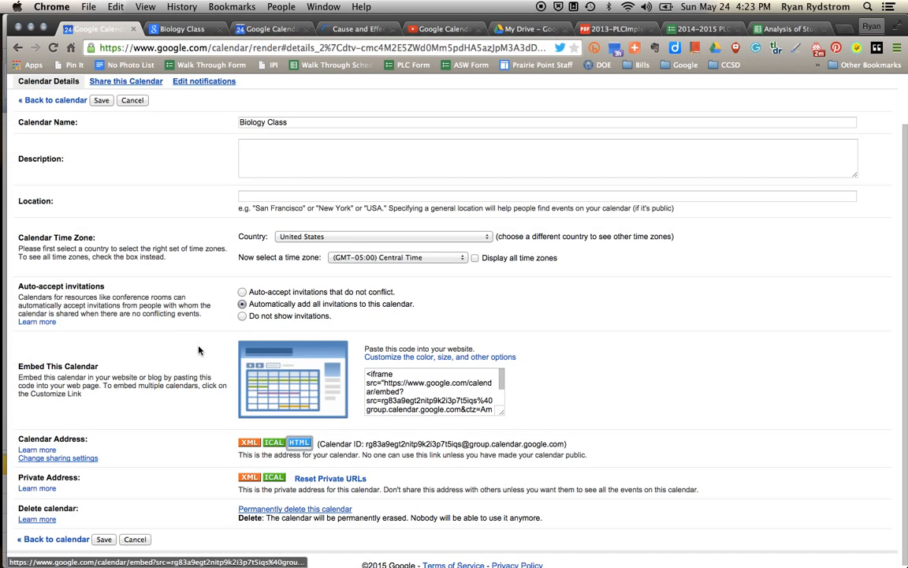
left_click(101, 101)
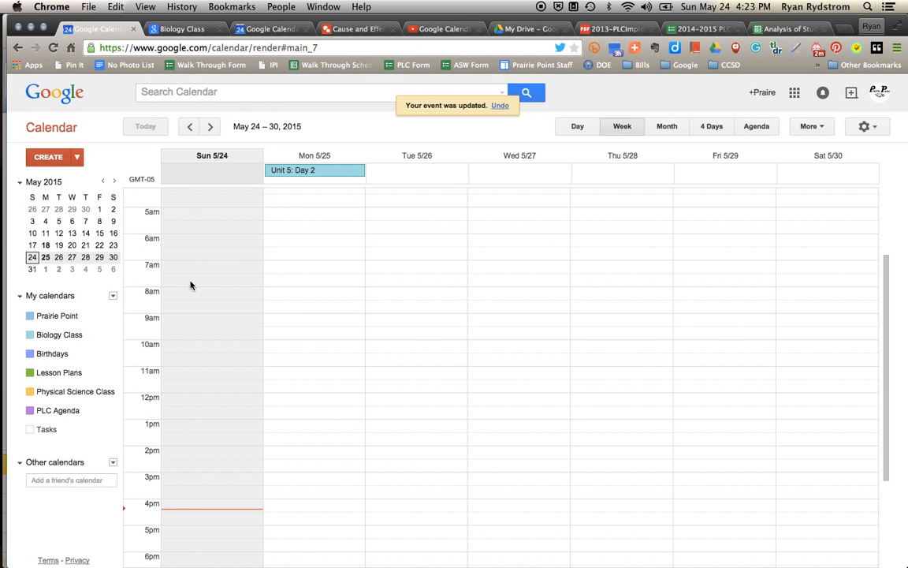
Create a 'Period 1' event Monday 8am in Physical Science Class and open its details.
scroll(313, 331, "down", 1)
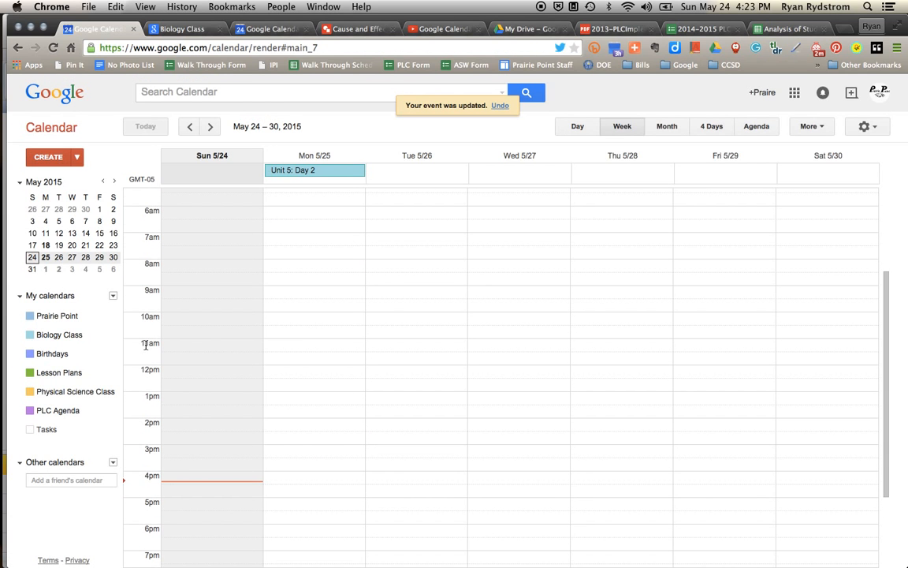
scroll(145, 347, "down", 1)
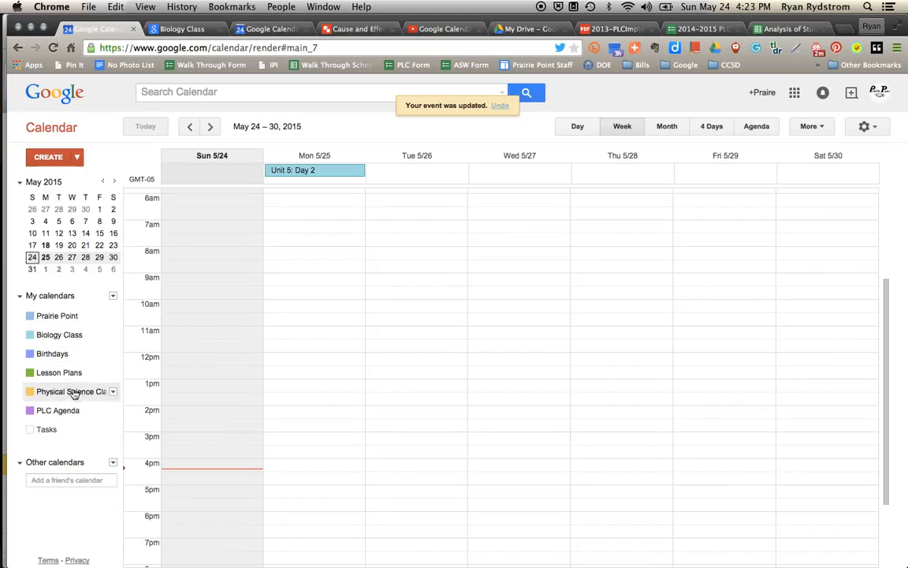
scroll(337, 324, "up", 1)
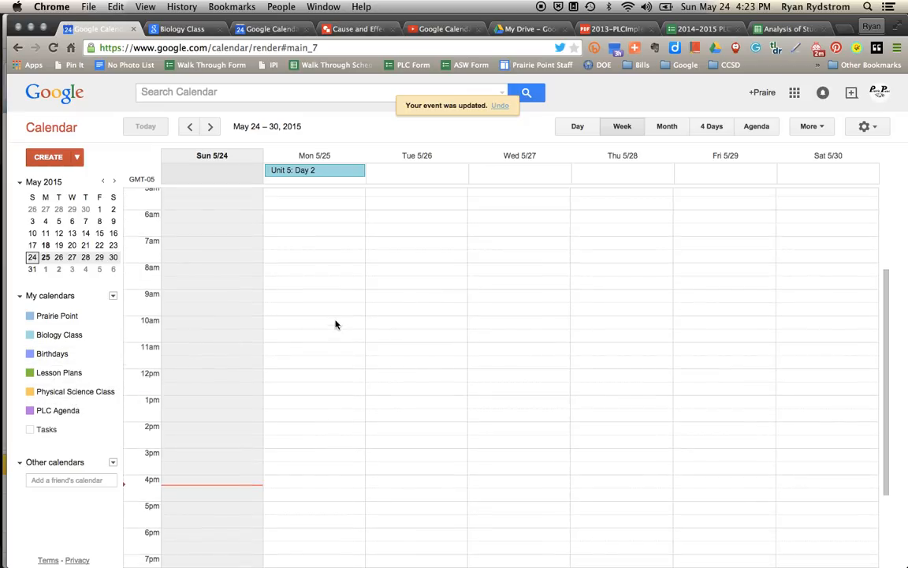
left_click(309, 278)
left_click(306, 227)
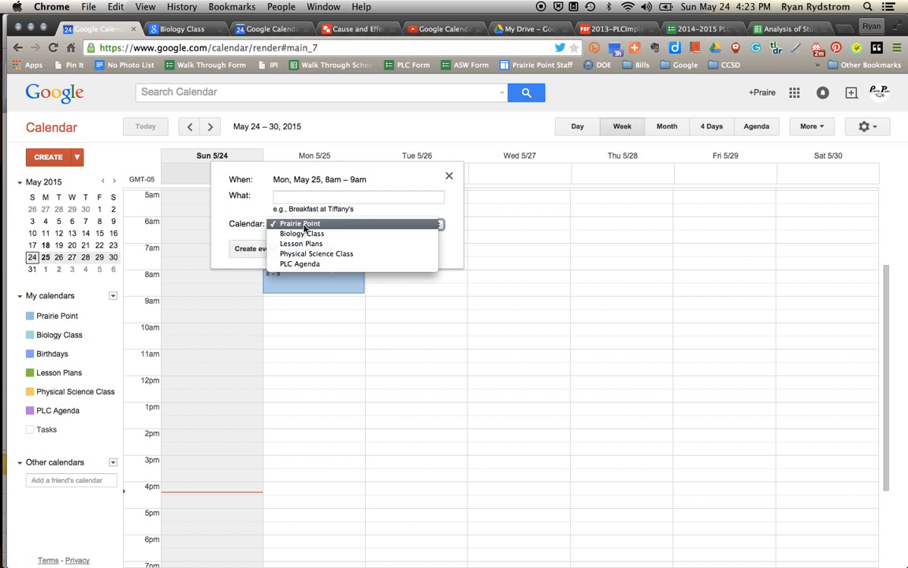
left_click(304, 258)
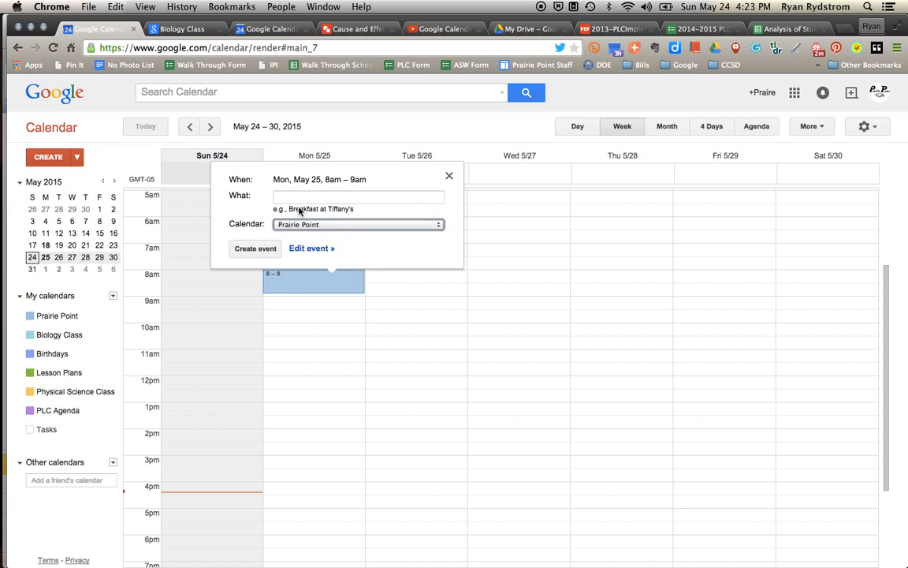
left_click(295, 197)
type("Period 1")
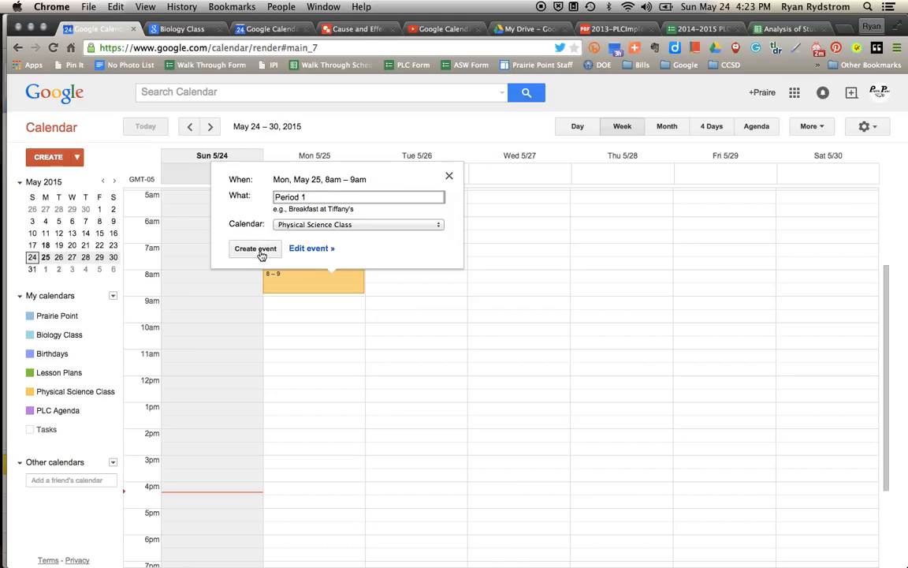
left_click(313, 249)
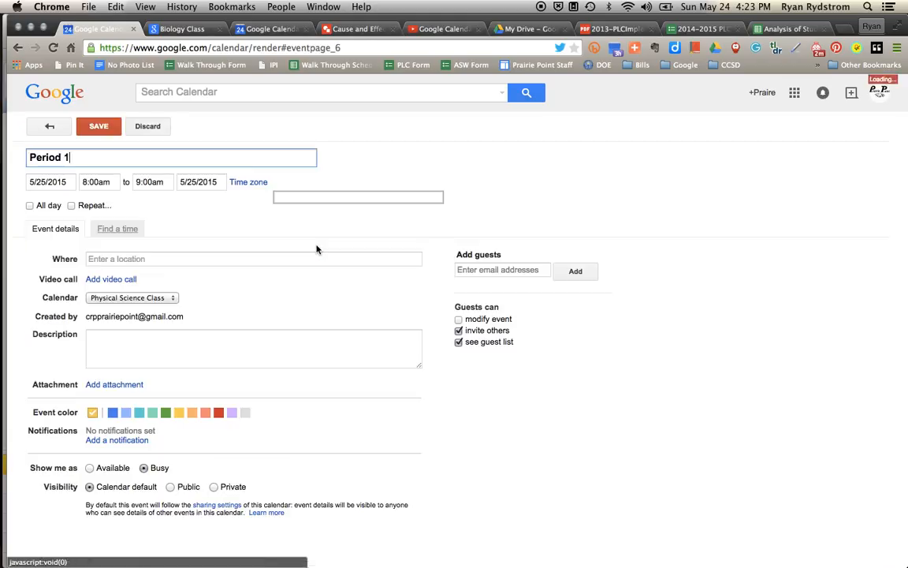
Set the event location to 'Room 2926'.
left_click(127, 259)
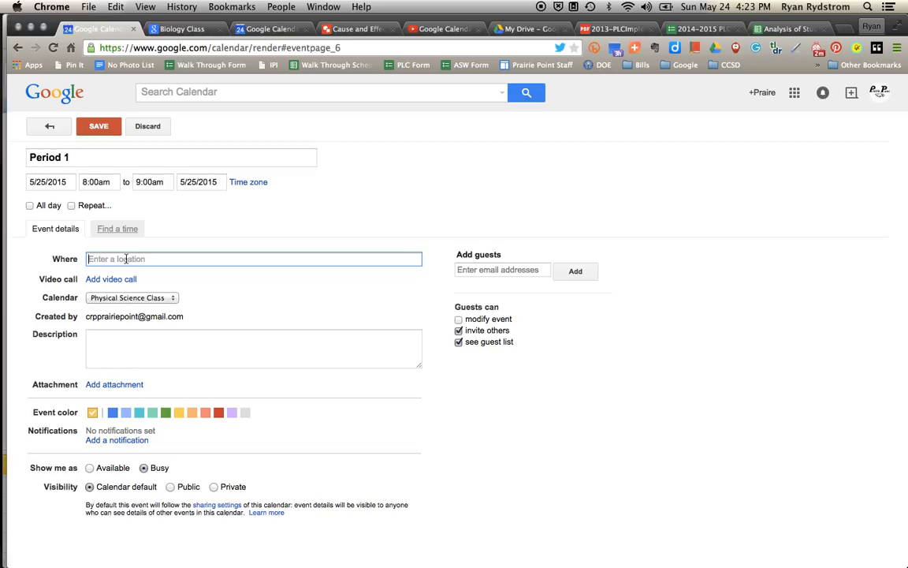
type("2929")
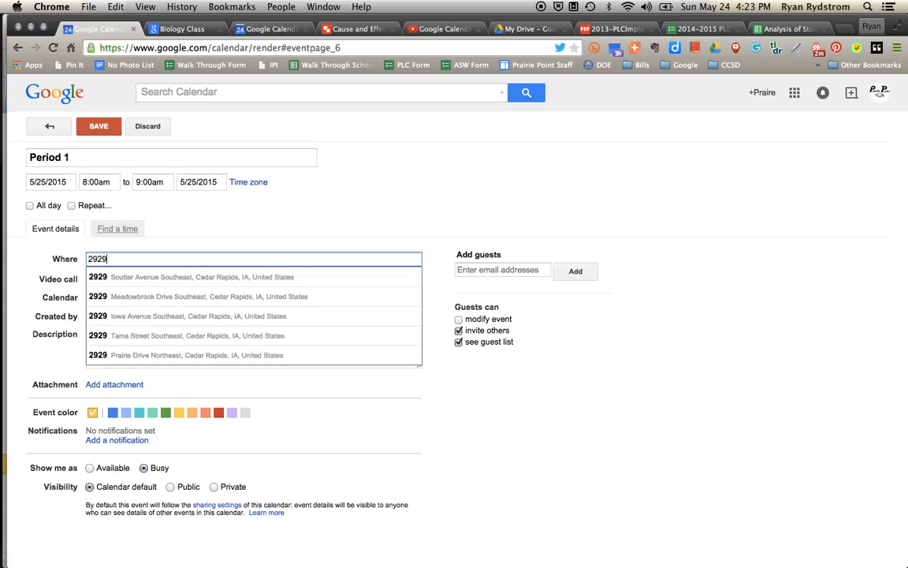
key("BackSpace")
type("6")
left_click(244, 231)
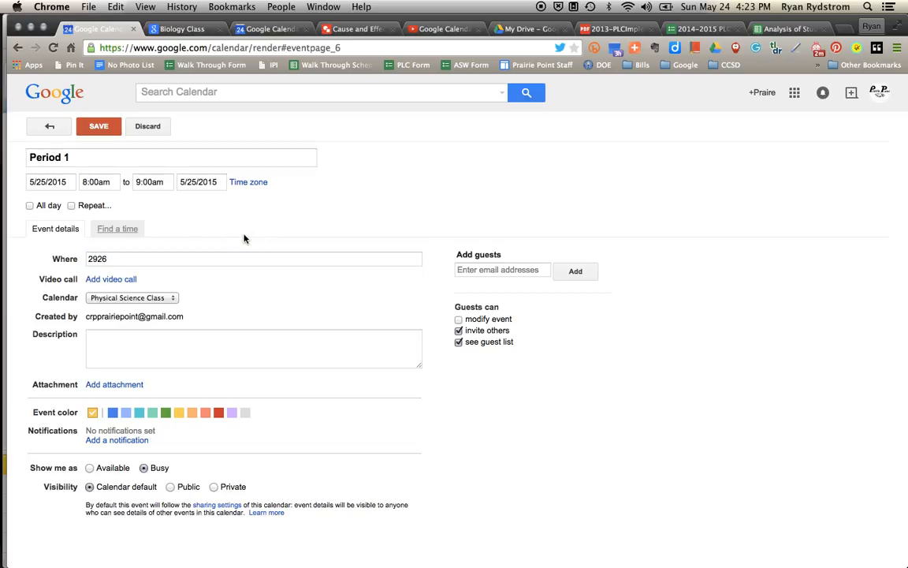
left_click(89, 258)
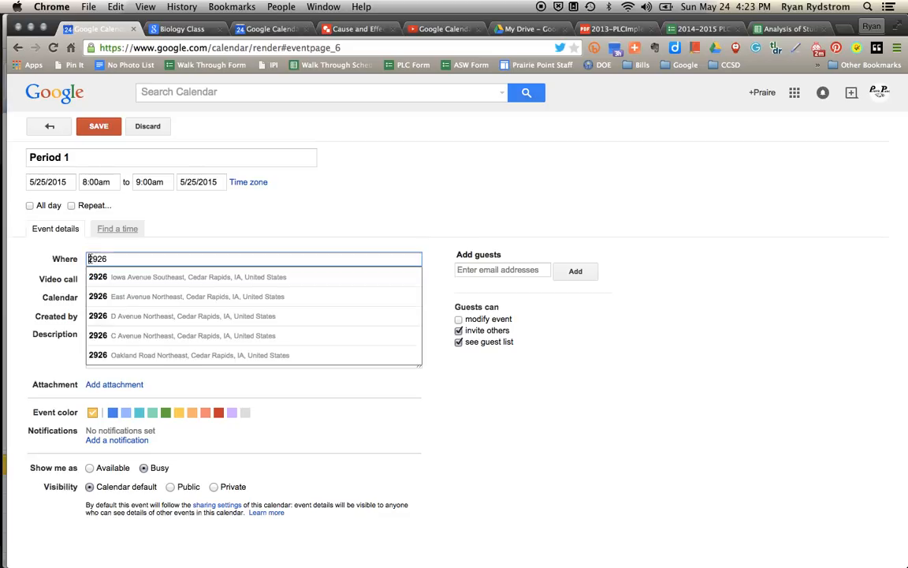
type("Room")
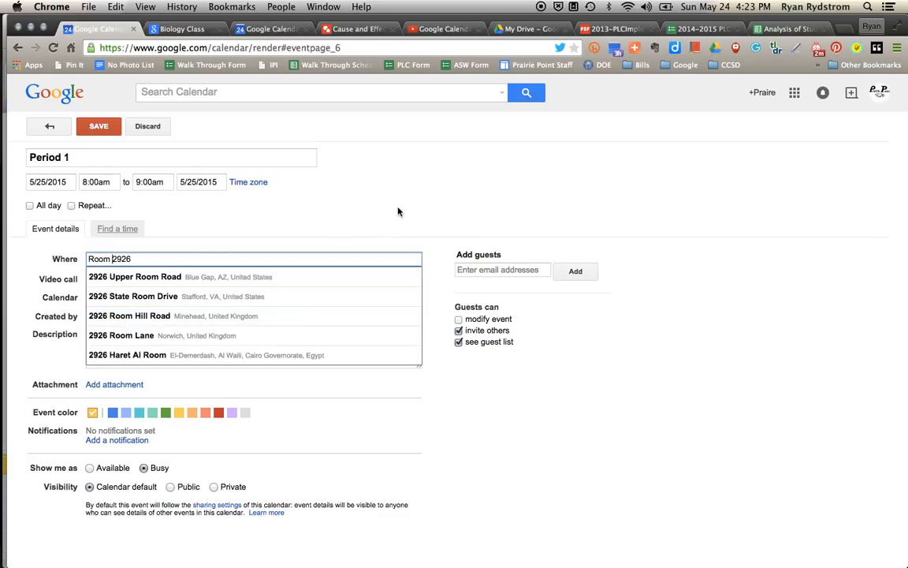
left_click(358, 185)
Write the lesson description: 10 minutes bell work, 30 minutes guided notes, 20-minute quiz.
left_click(193, 347)
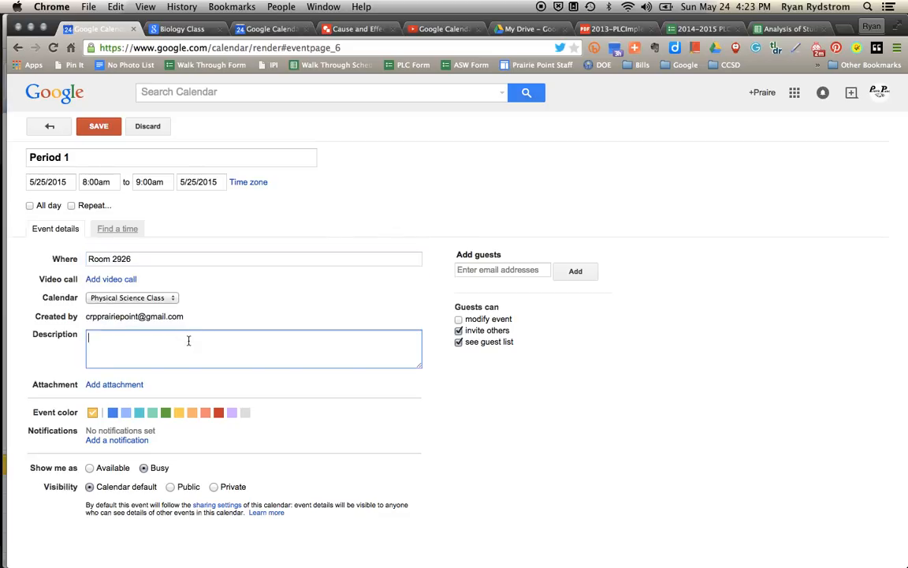
type("10 ")
type("Minutes")
type(" Be")
type("ll Wor")
type("30 Minutes of ")
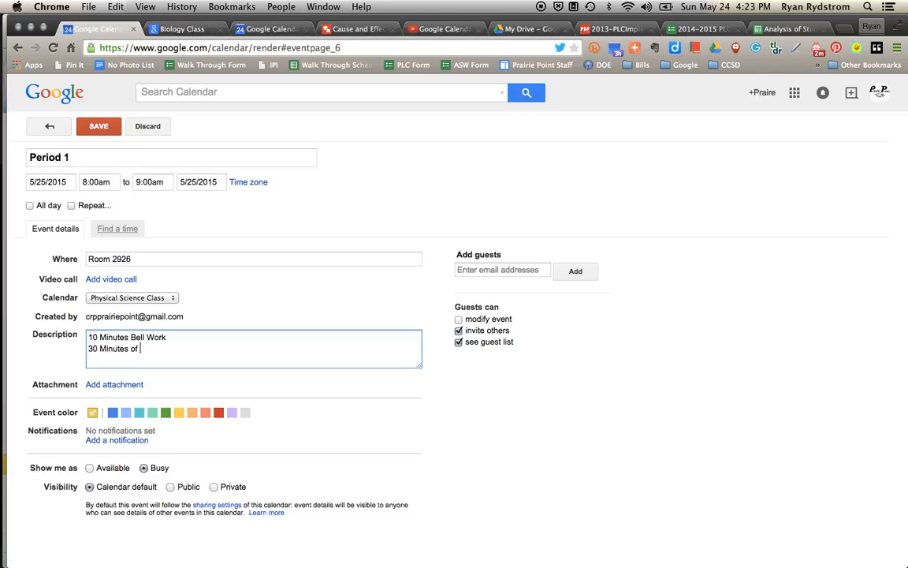
type("Guided Notes")
key("Return")
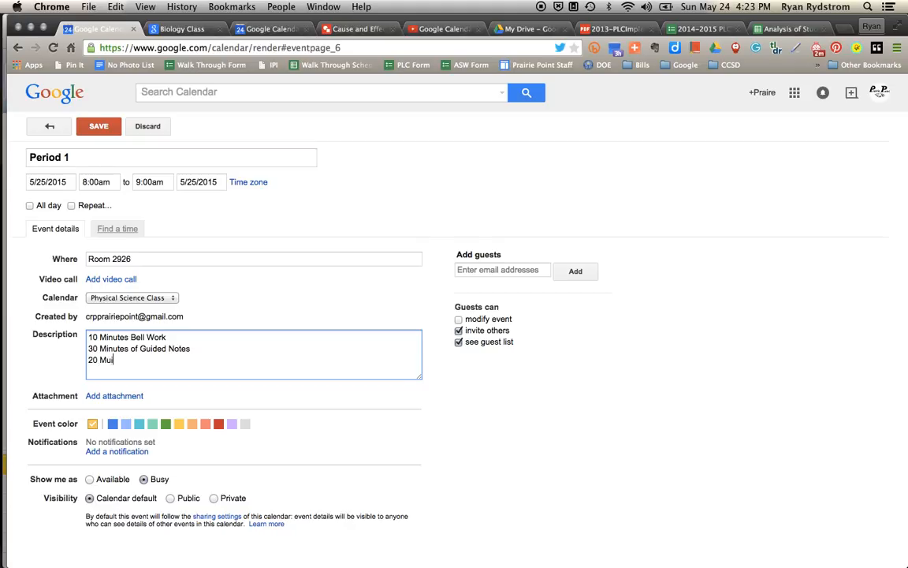
type("20 Minute Quiz")
Attach Word Map, Cause and Effect Chain, and Timeline Quiz from Drive, then save the event.
left_click(114, 396)
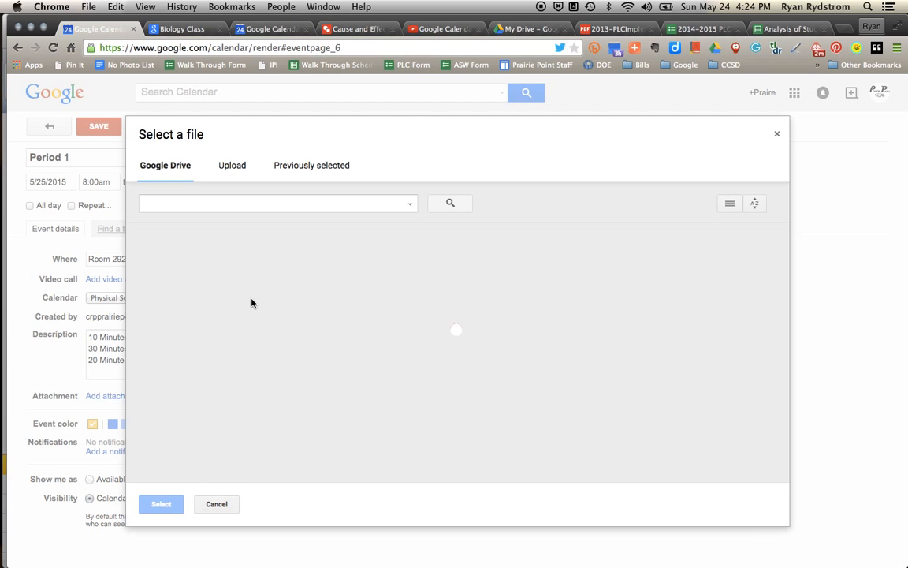
left_click(193, 330)
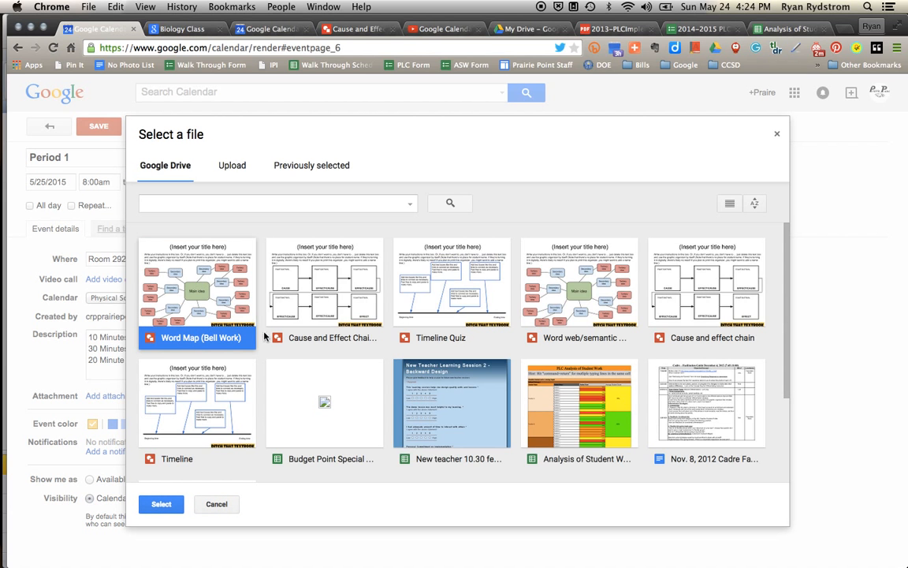
left_click(331, 341)
left_click(439, 339)
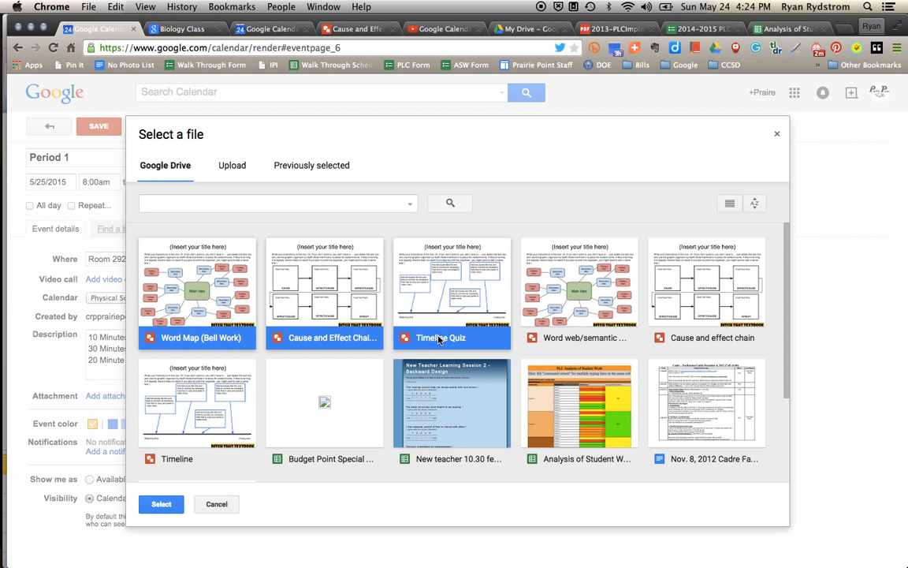
left_click(158, 504)
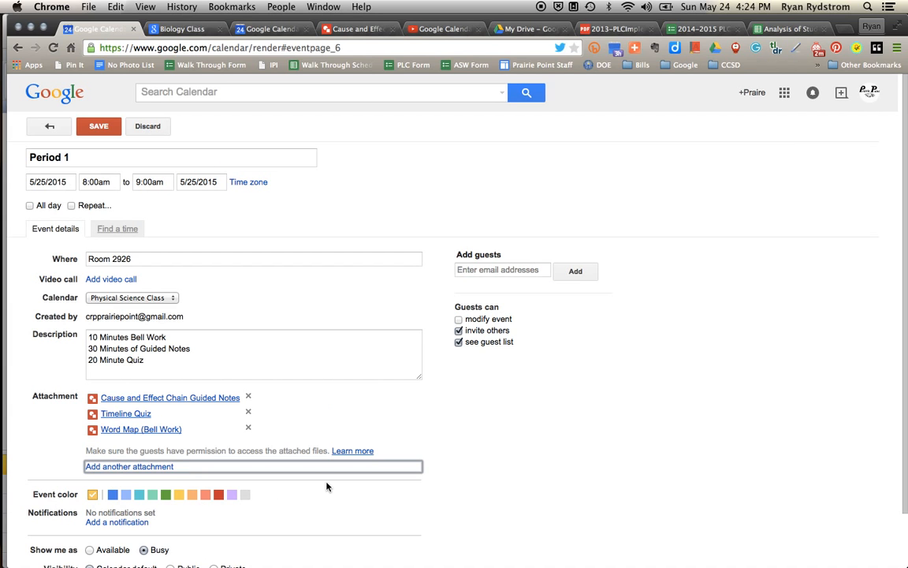
scroll(486, 422, "down", 1)
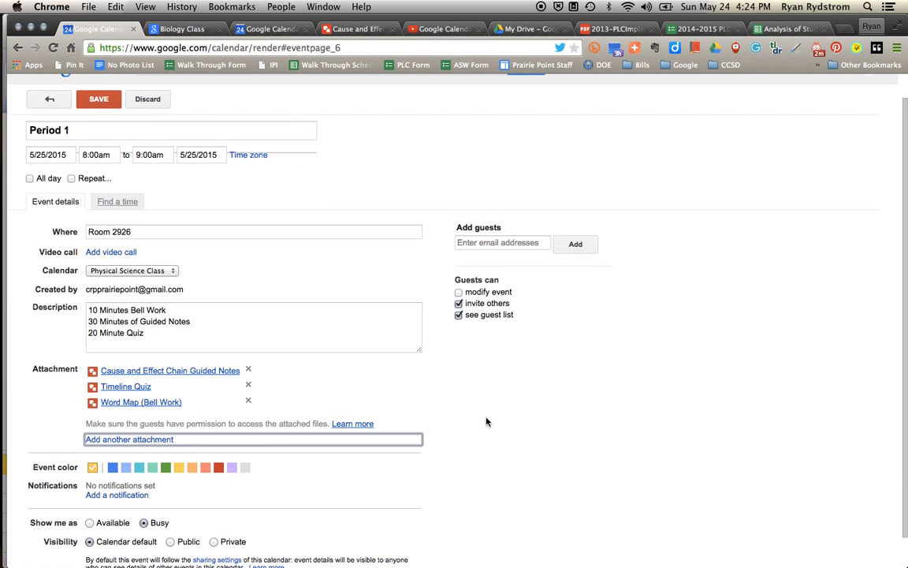
scroll(487, 422, "up", 1)
left_click(101, 126)
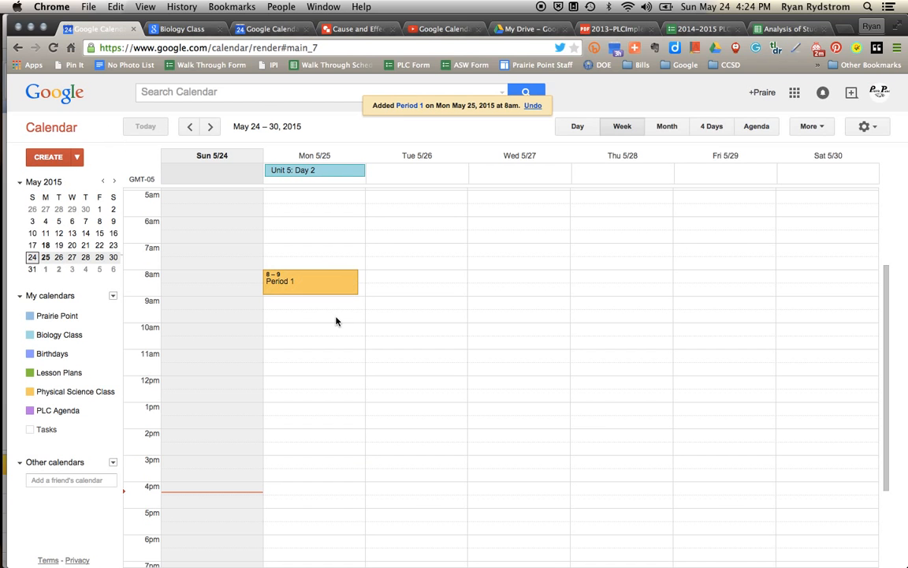
Duplicate Period 1 as 'Period 2' and move it to Monday 9–10am.
left_click(281, 282)
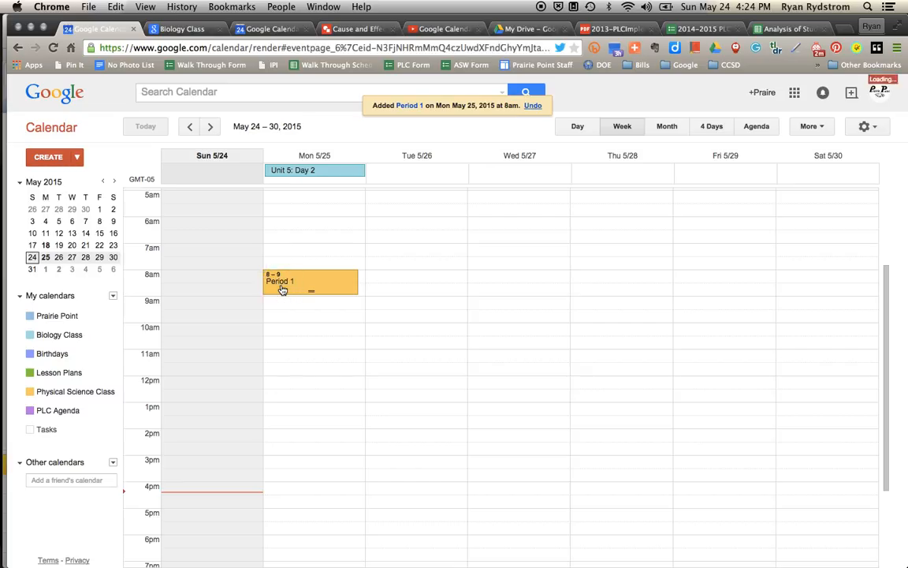
left_click(285, 126)
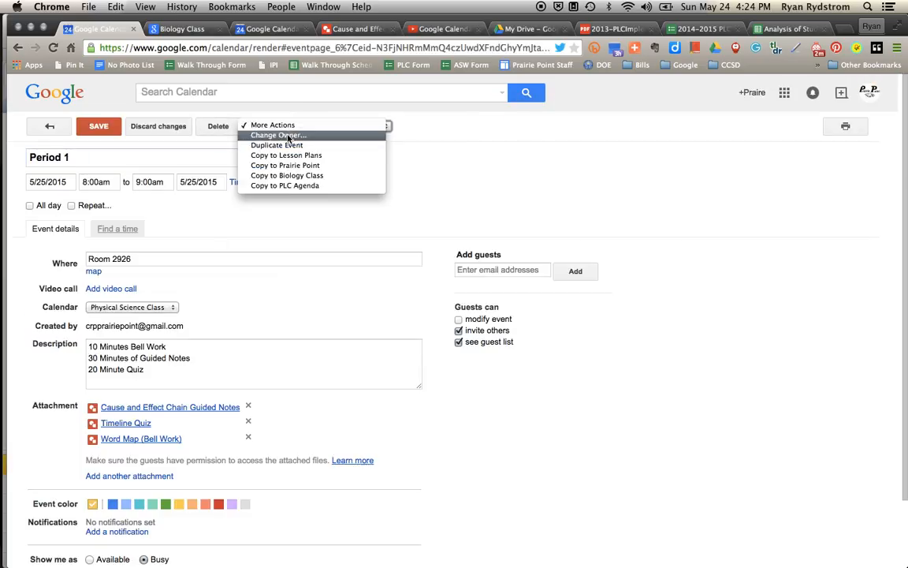
left_click(289, 147)
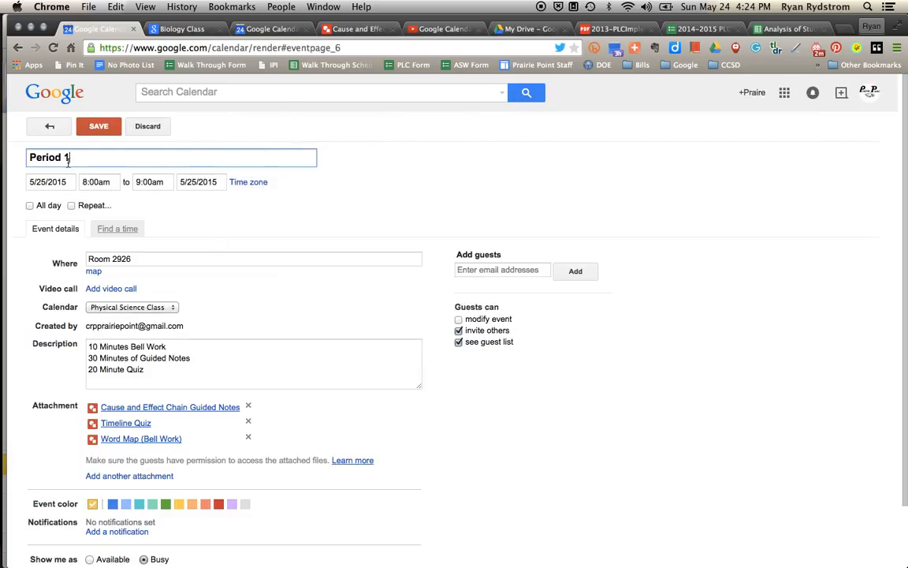
key("BackSpace")
type("2")
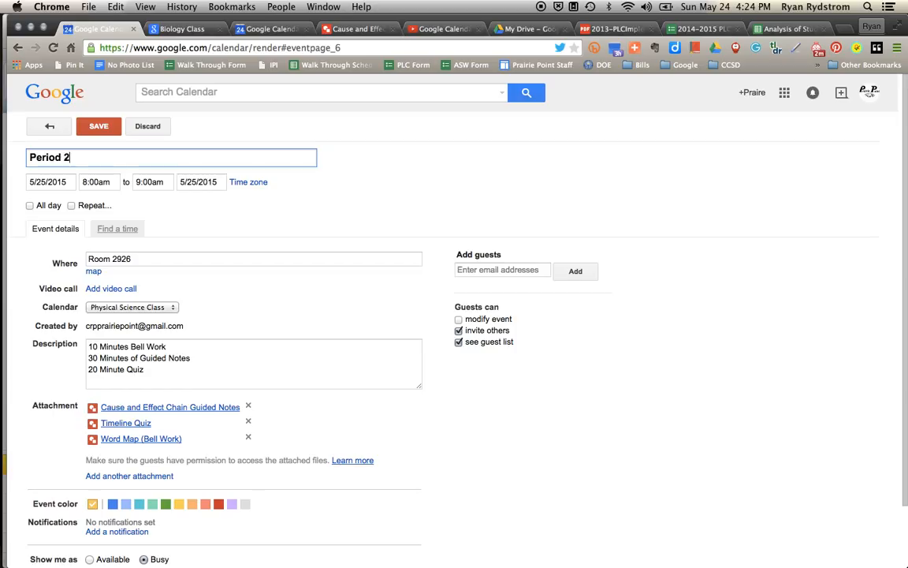
left_click(95, 126)
left_click_drag(330, 275, 305, 308)
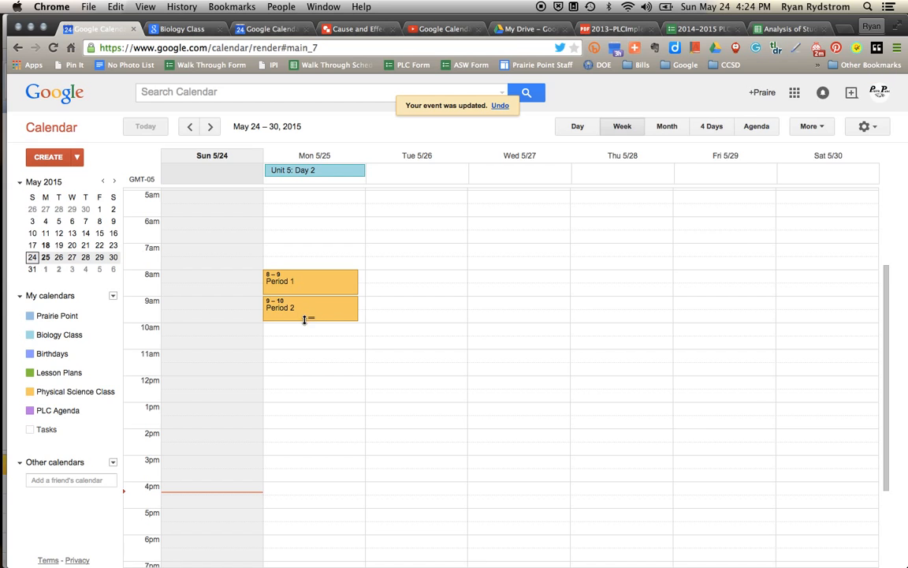
Add a 'Period 3' event Monday 10–11am on the Biology Class calendar.
left_click(300, 330)
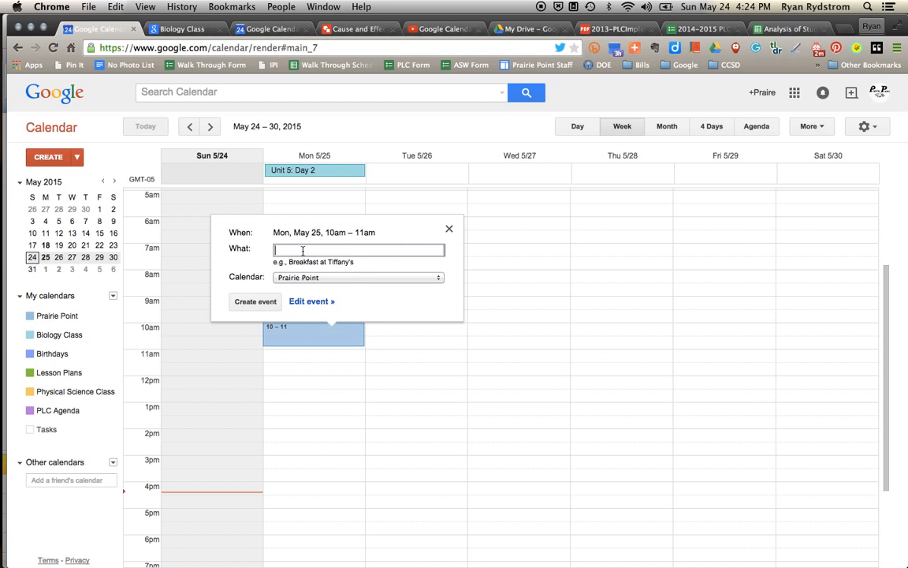
type("Period")
left_click(309, 277)
left_click(306, 286)
left_click(251, 301)
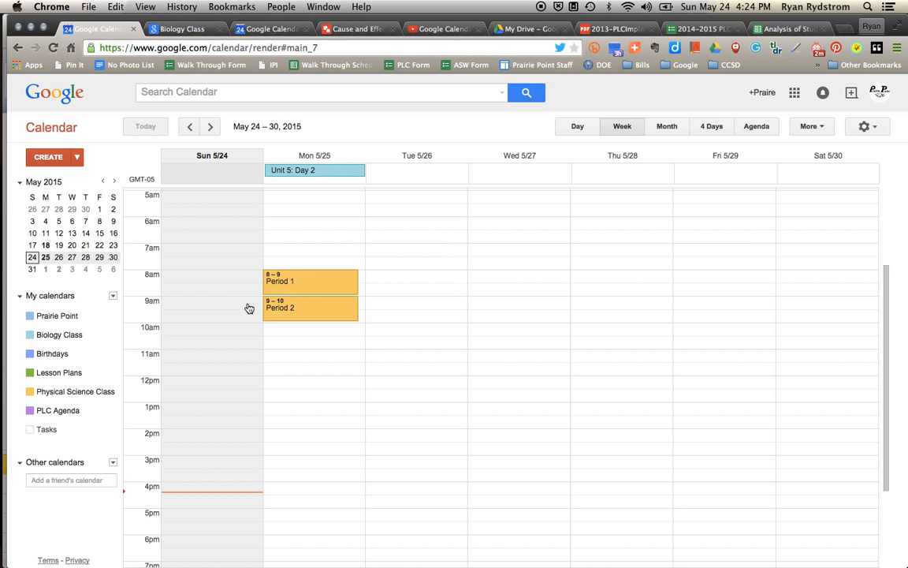
left_click(276, 335)
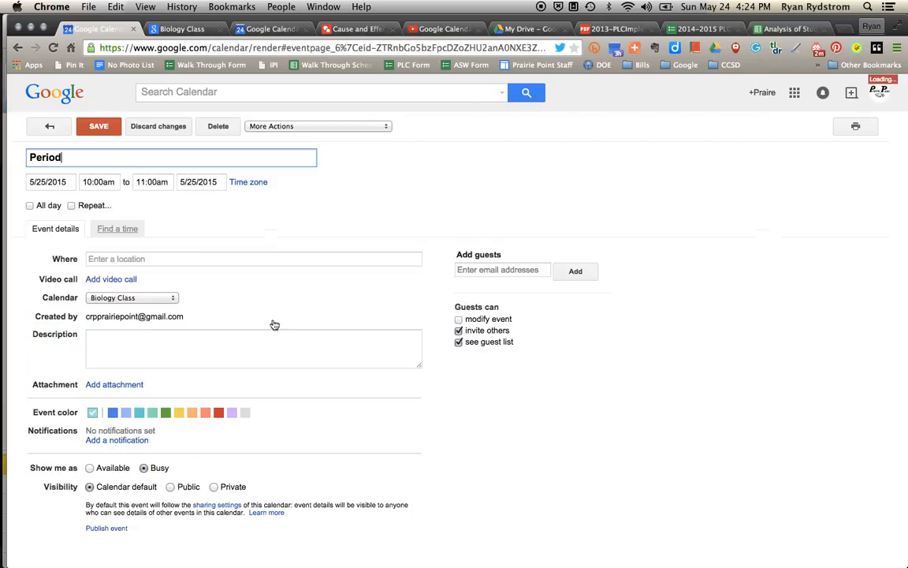
type("3")
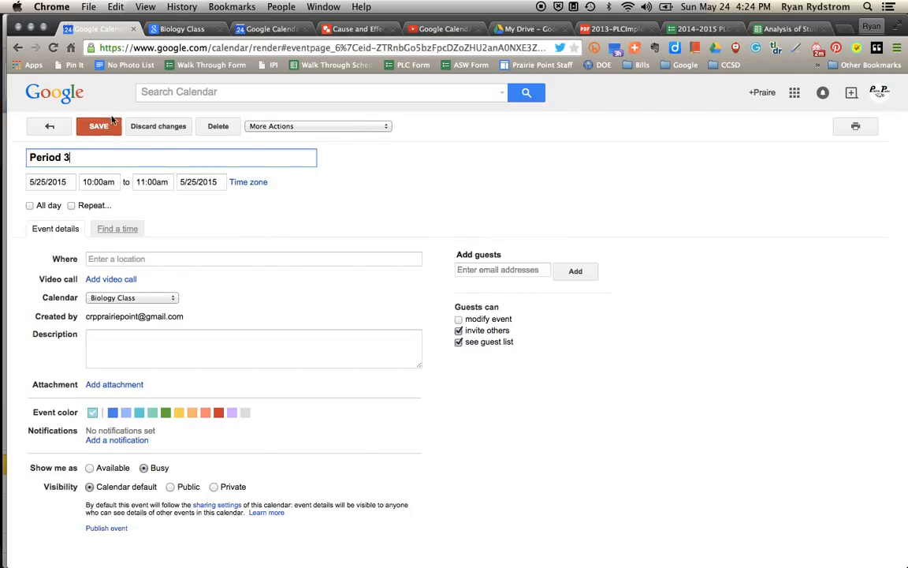
left_click(101, 126)
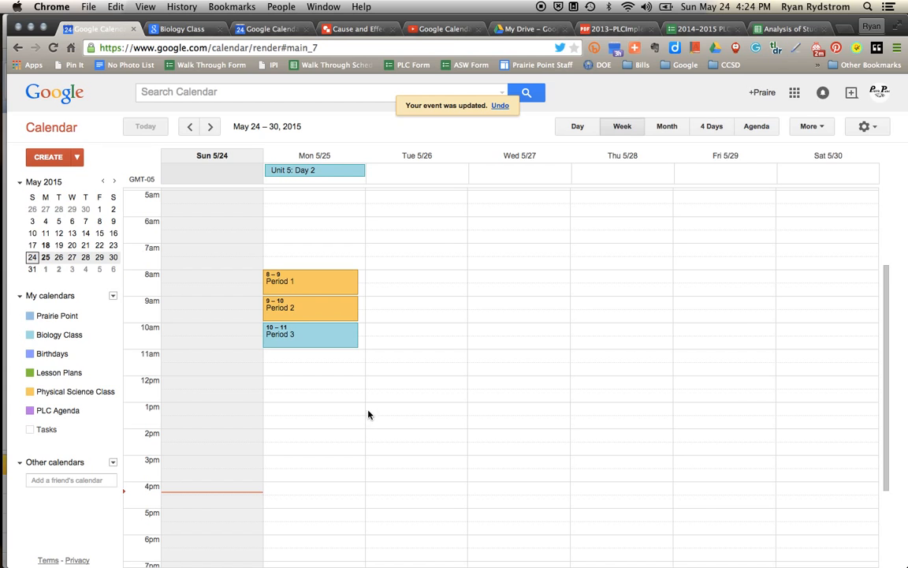
left_click(377, 386)
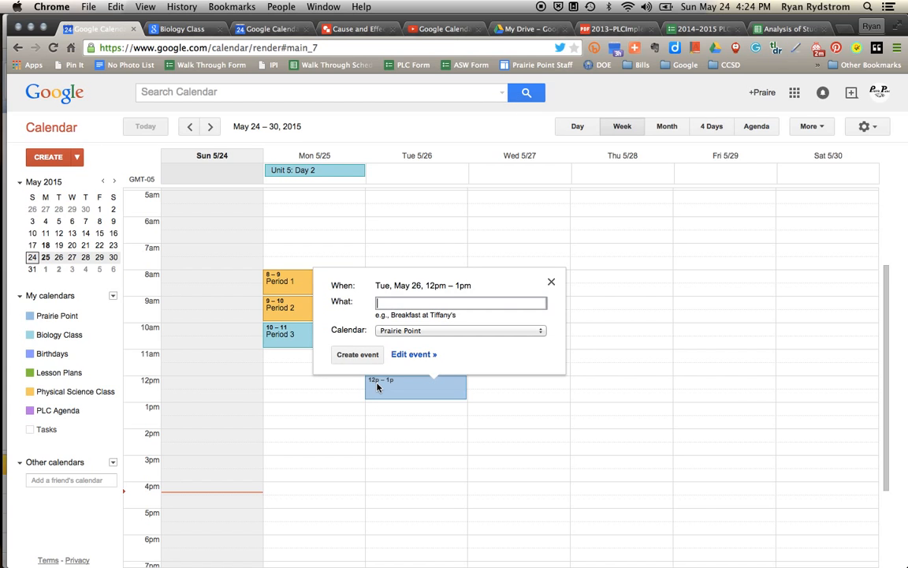
Create a 'PLC Agenda' event Tuesday 12–1pm in the PLC Agenda calendar and open its details.
type("PLC ")
type("Agned")
key("BackSpace")
key("BackSpace")
type("enda")
left_click(432, 332)
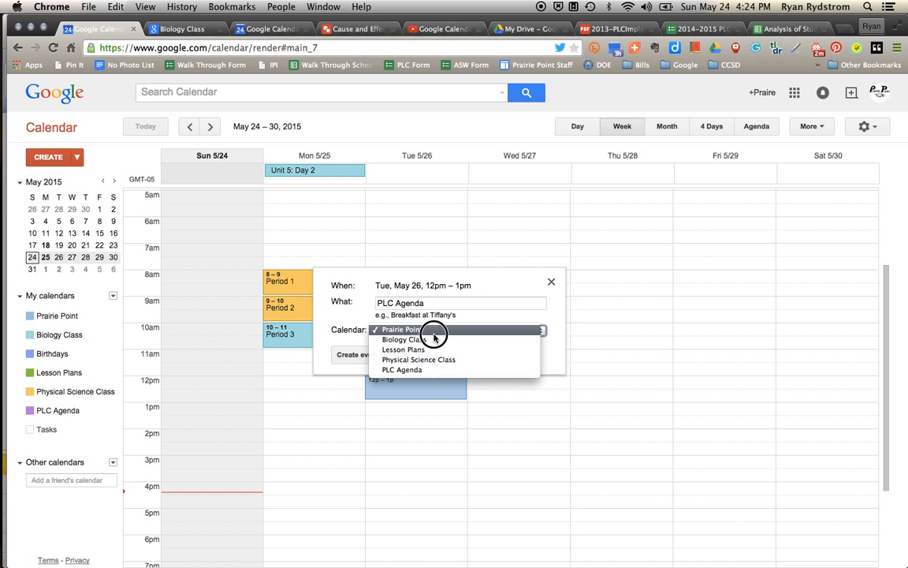
left_click(436, 370)
left_click(357, 354)
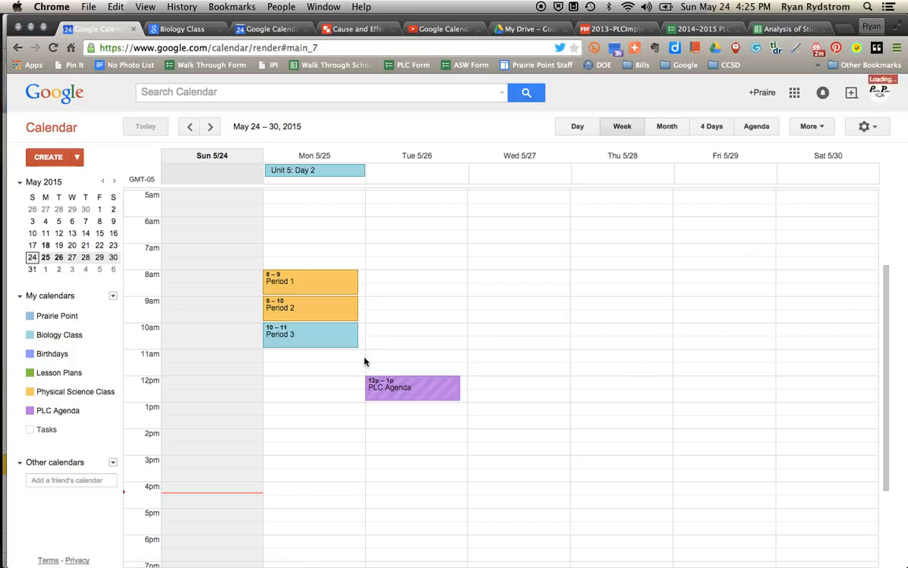
left_click(403, 392)
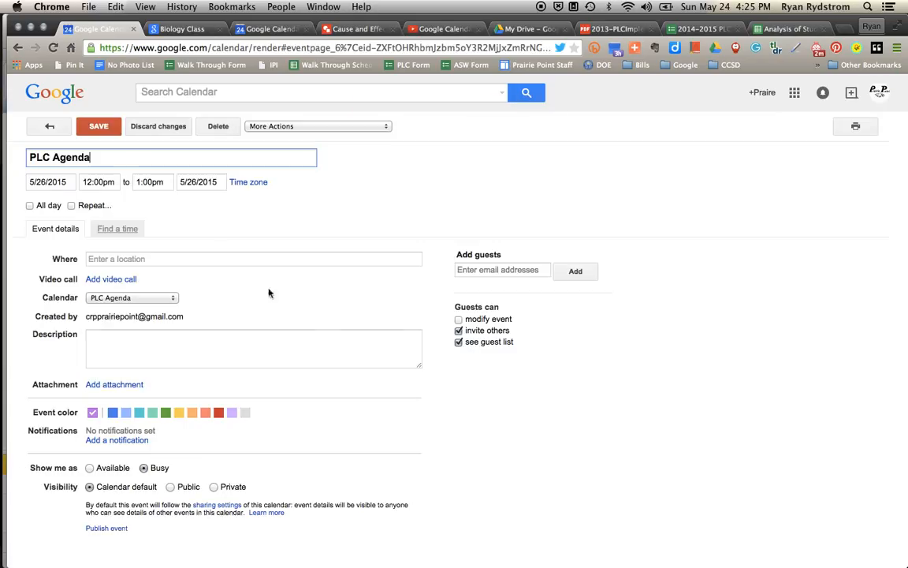
left_click(116, 387)
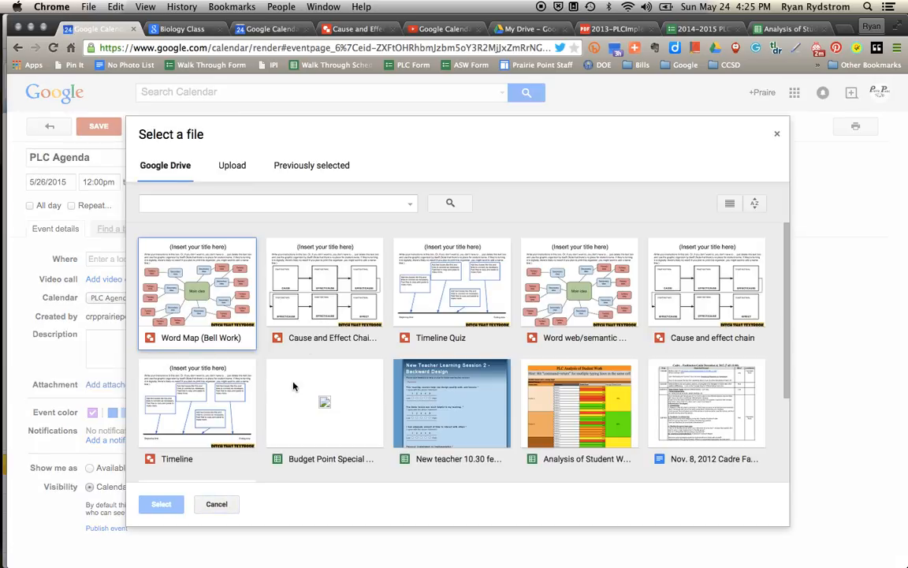
left_click(206, 504)
Paste the PLC rubric PDF link and the PLC reflection form link into the description.
left_click(619, 30)
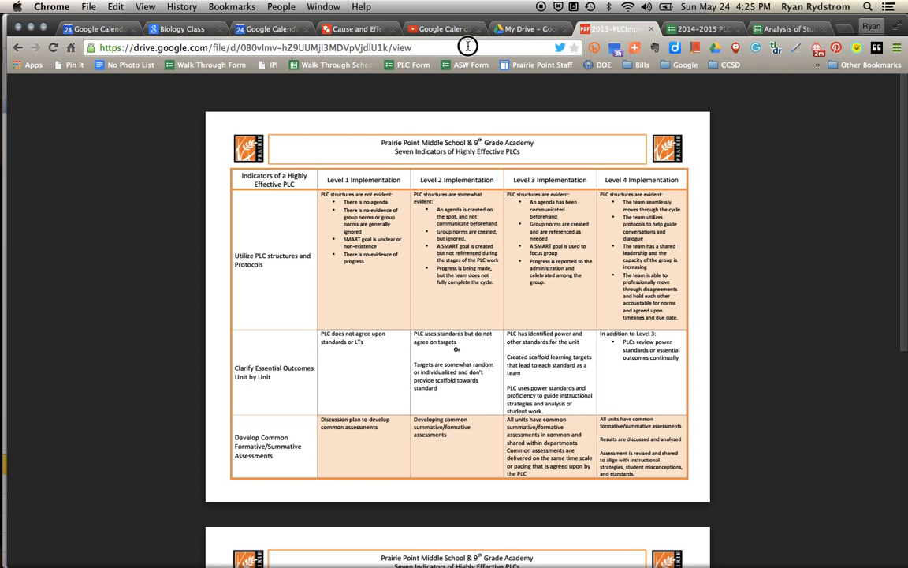
left_click(468, 47)
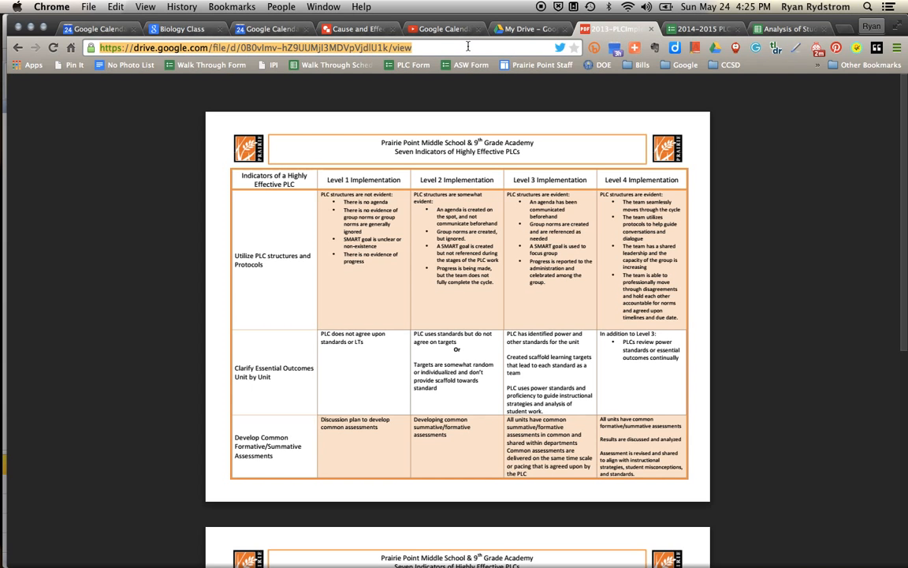
left_click(260, 30)
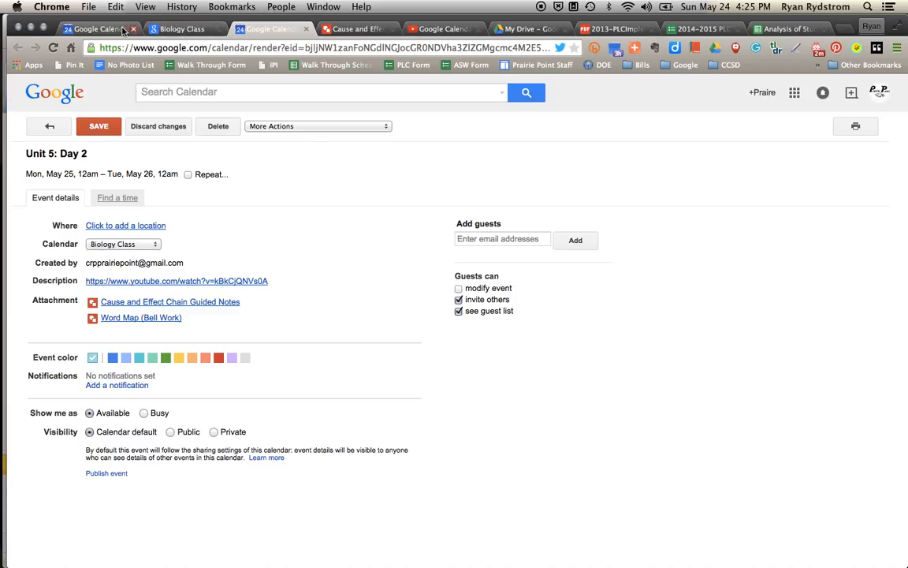
left_click(99, 28)
left_click(194, 331)
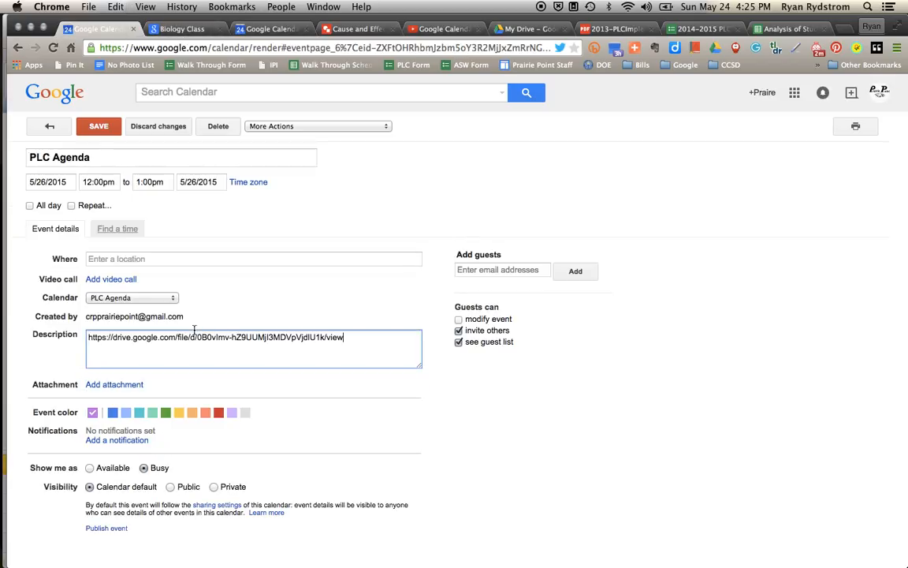
left_click(702, 28)
left_click(379, 48)
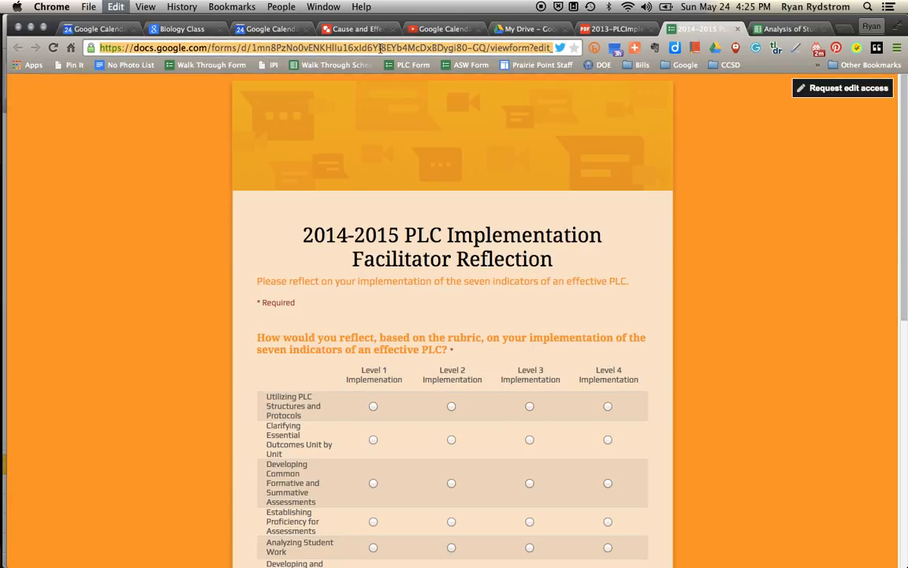
left_click(114, 30)
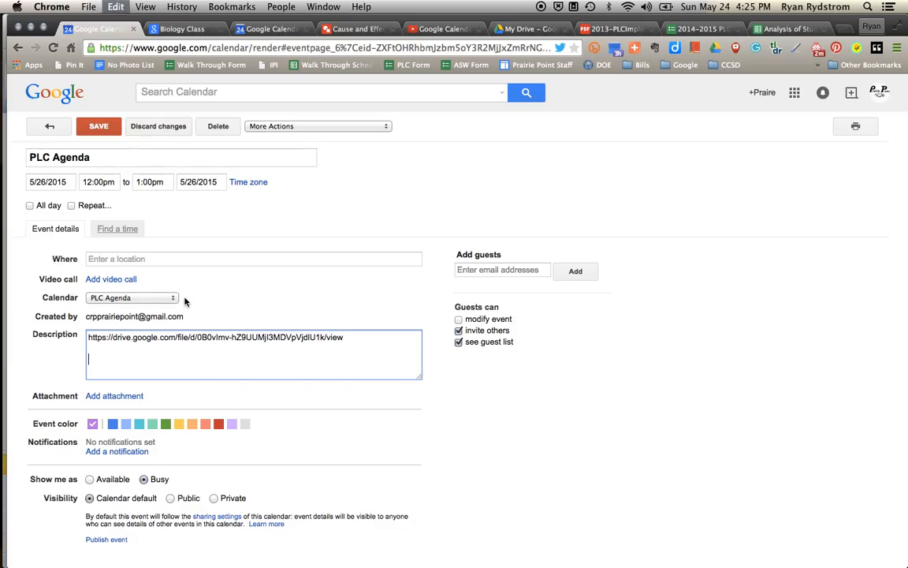
Add the guest's e-mail to the PLC Agenda meeting, save it, send the invitation, and switch to Agenda view.
left_click(505, 269)
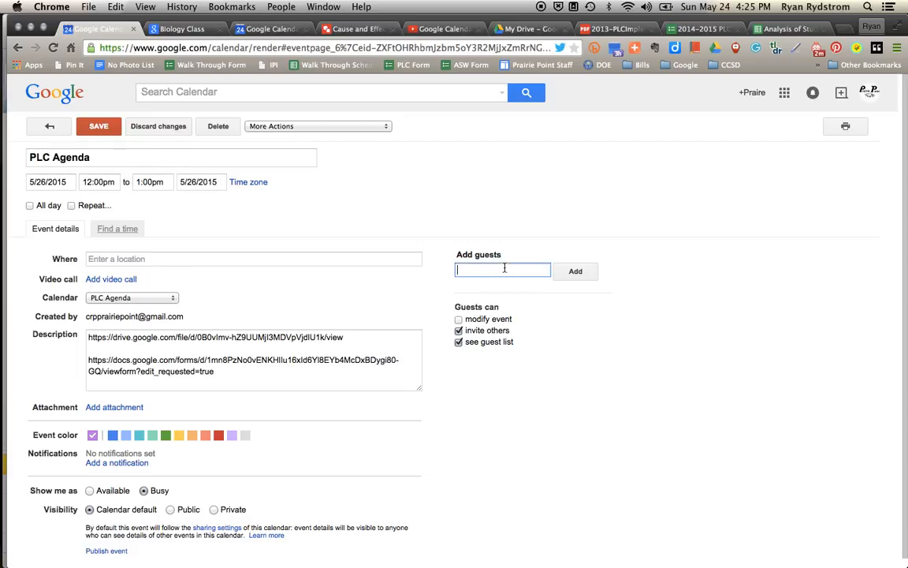
left_click(584, 280)
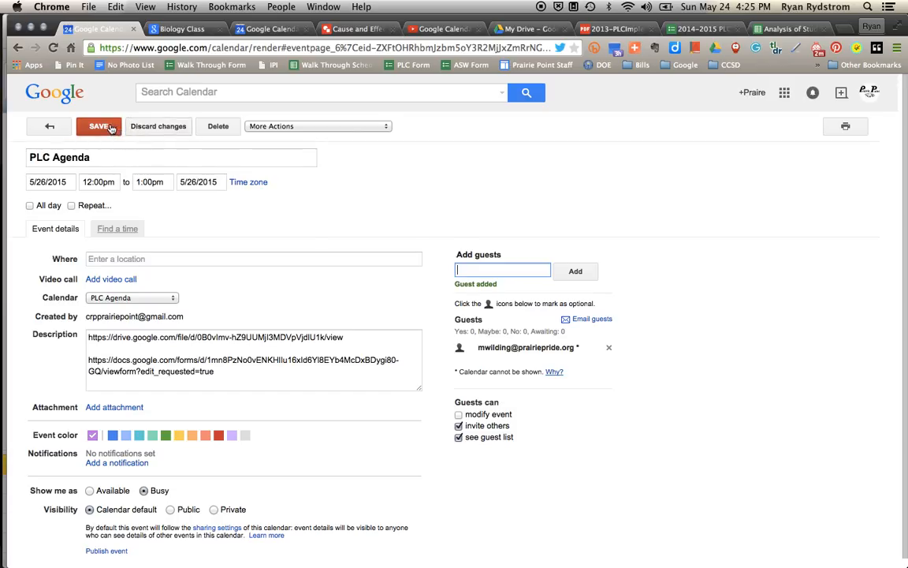
left_click(91, 130)
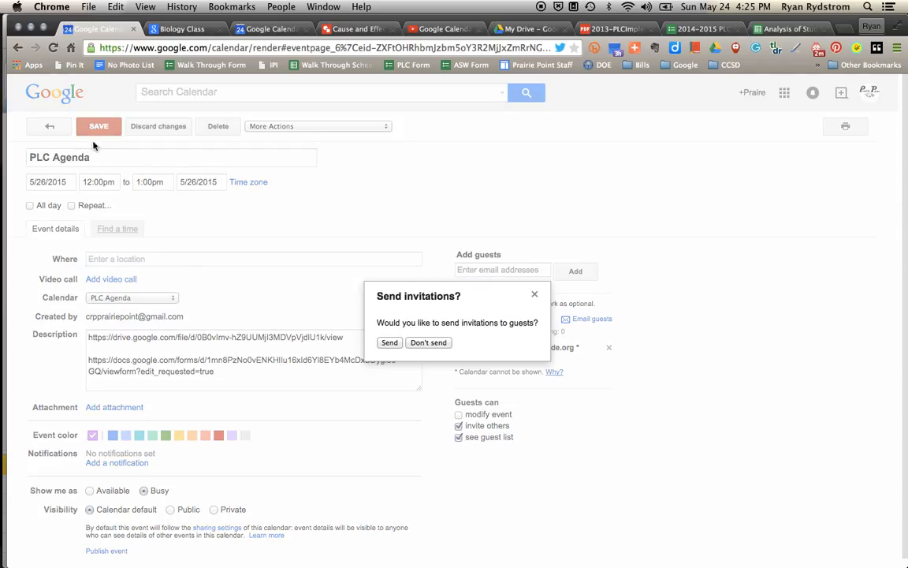
left_click(388, 342)
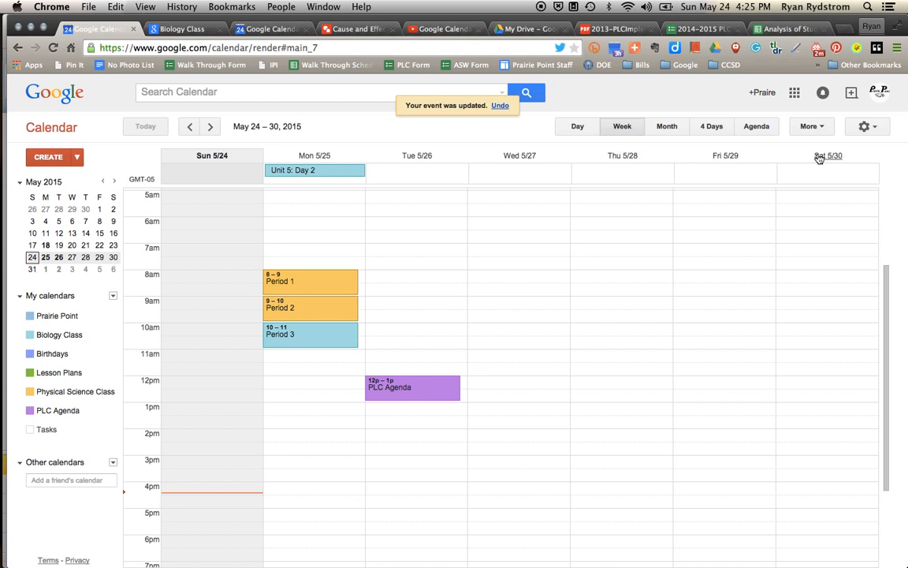
left_click(759, 132)
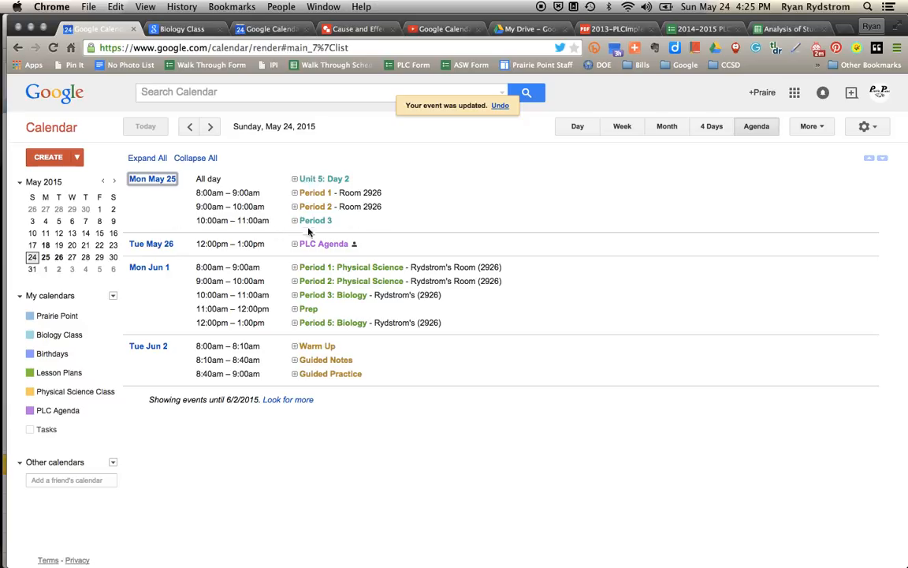
Print Monday May 25, 2015 with event descriptions to a downloaded PDF, then cancel the printer dialog.
left_click(808, 133)
left_click(816, 147)
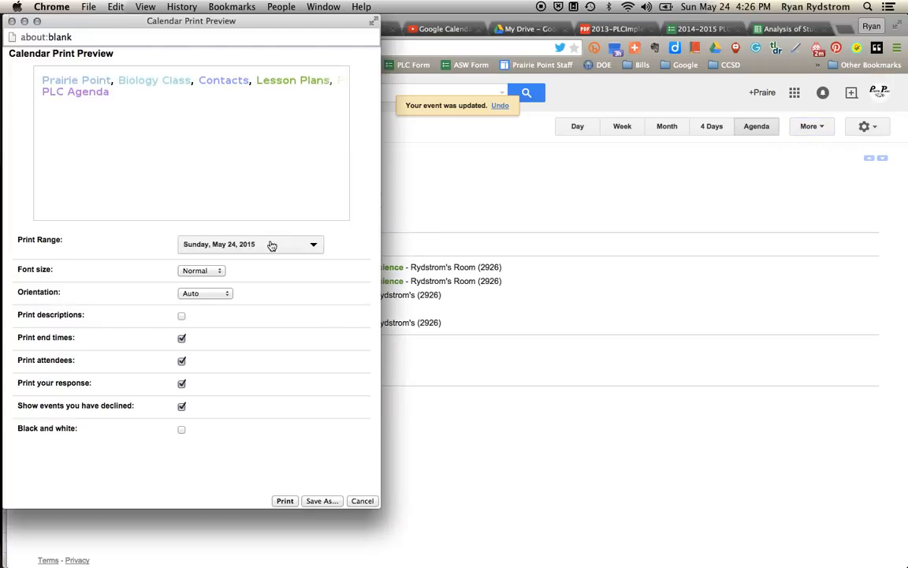
left_click(271, 245)
left_click(211, 292)
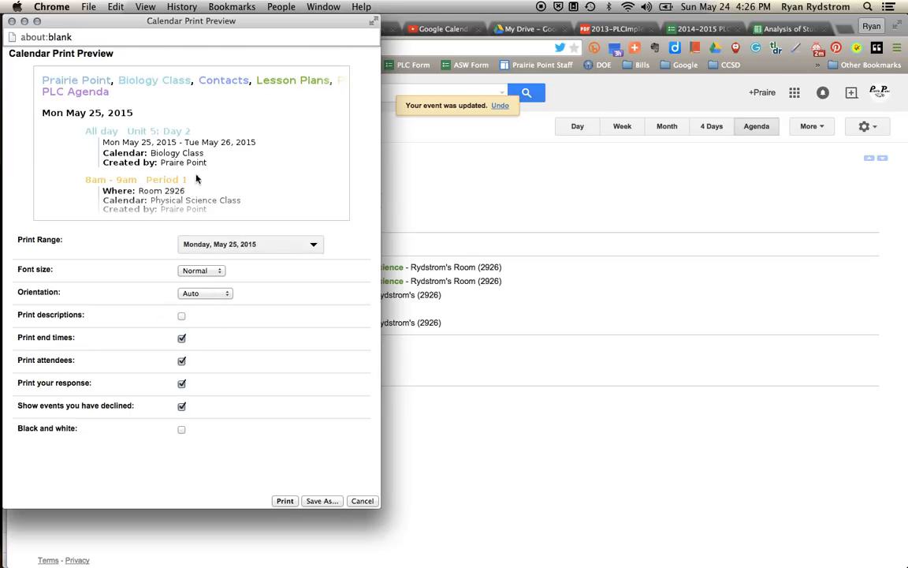
left_click(182, 316)
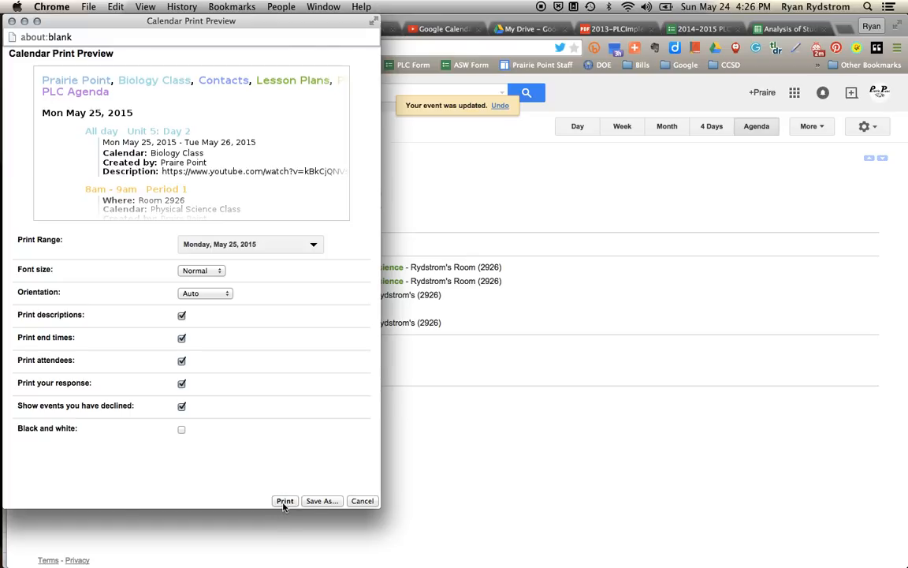
left_click(323, 504)
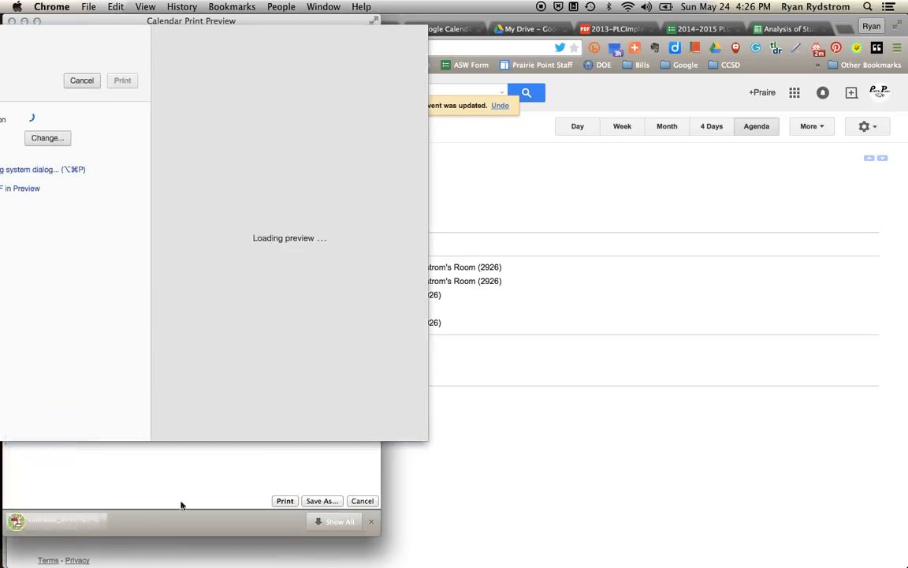
left_click(82, 522)
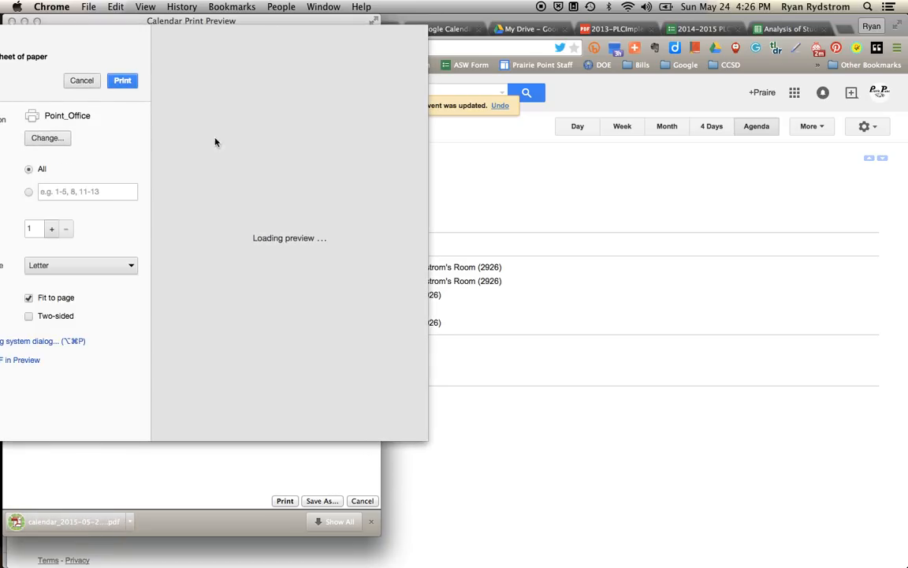
left_click(79, 80)
Scroll through the downloaded May 25 PDF in Adobe Reader, then close Reader and the print preview.
left_click(59, 523)
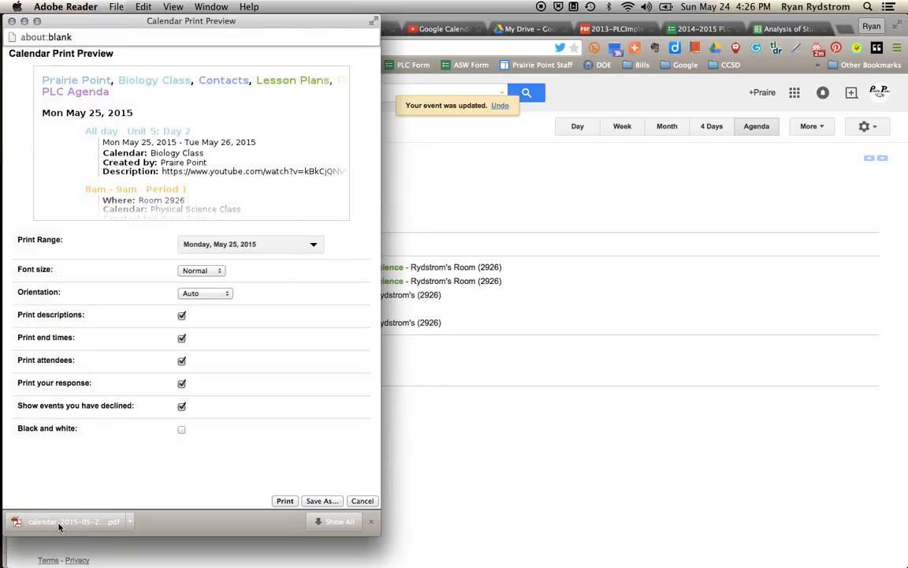
scroll(296, 339, "down", 2)
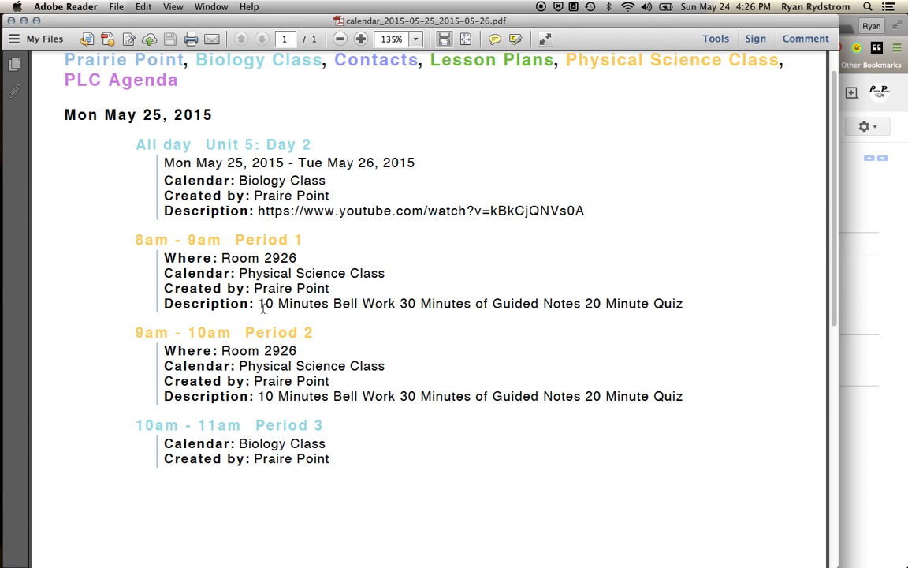
scroll(262, 309, "down", 4)
scroll(263, 309, "up", 5)
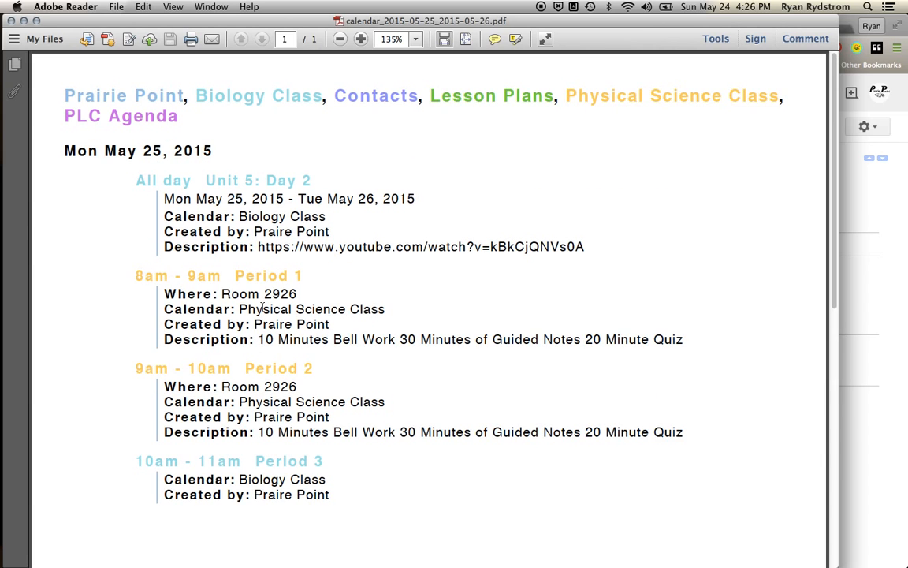
scroll(262, 310, "down", 3)
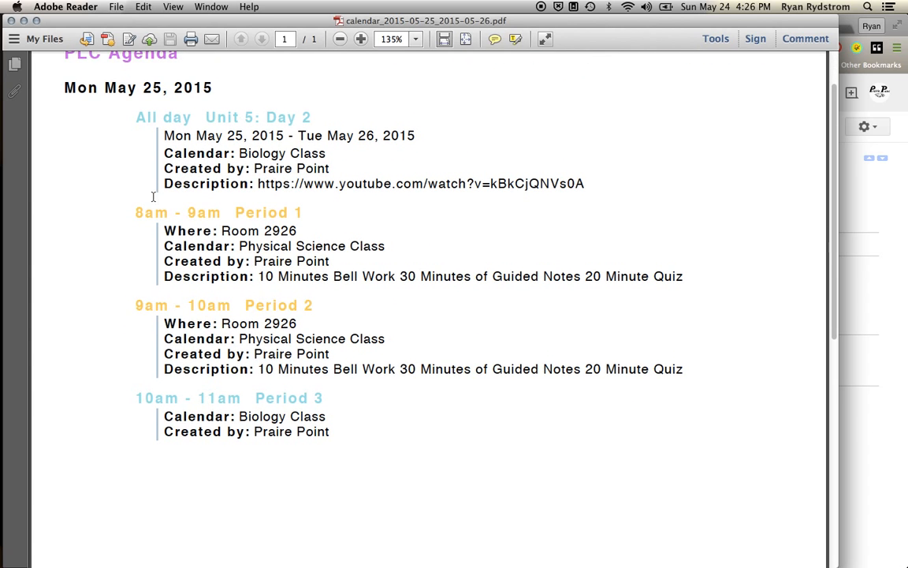
scroll(153, 197, "up", 3)
left_click(11, 20)
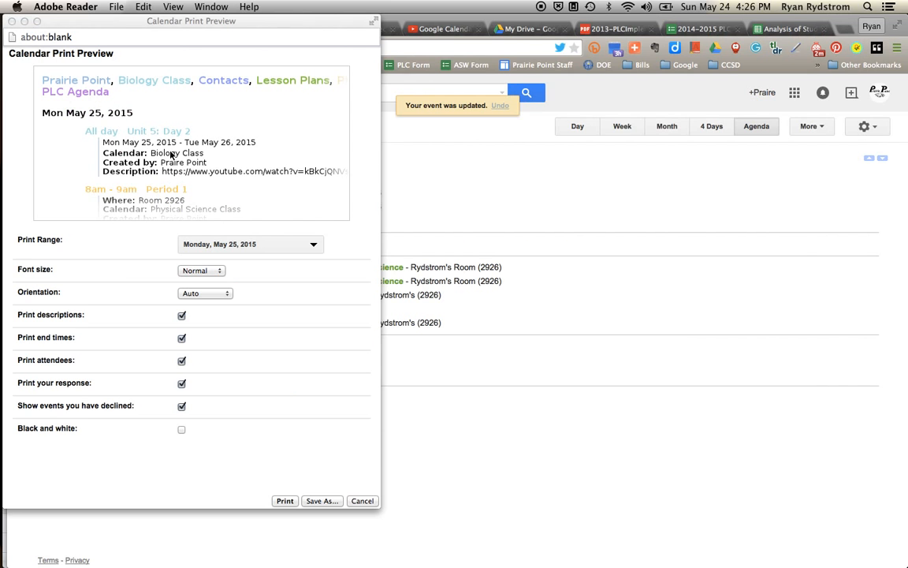
left_click(12, 21)
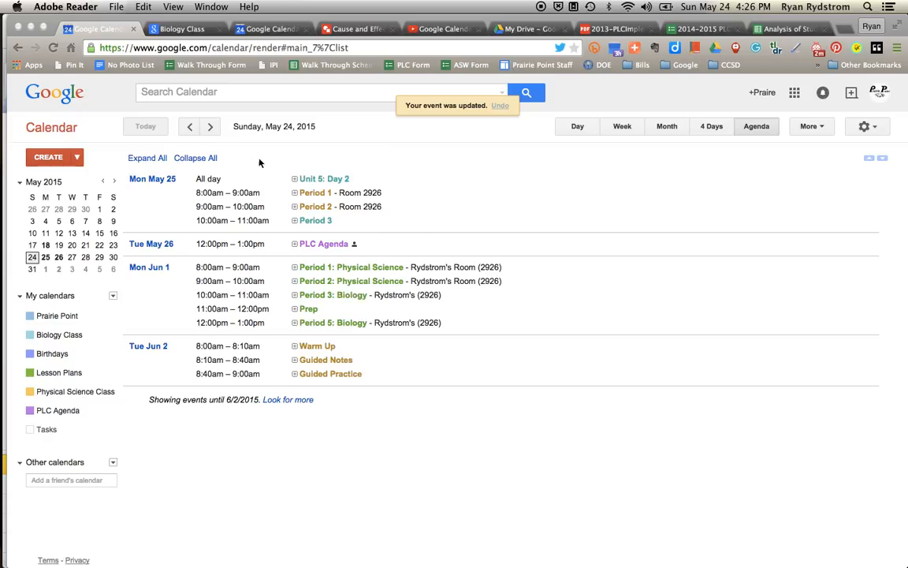
Switch the calendar from the Agenda list back to Week view.
left_click(622, 129)
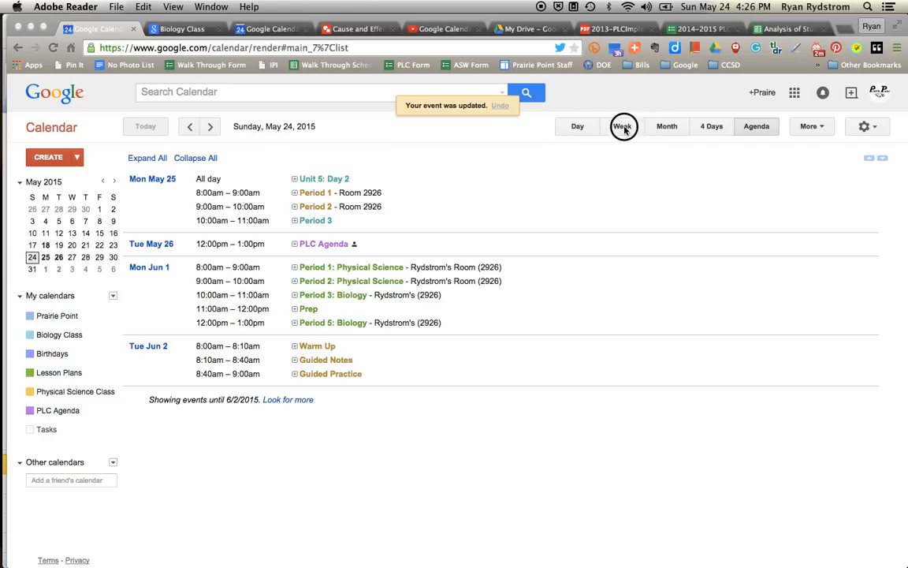